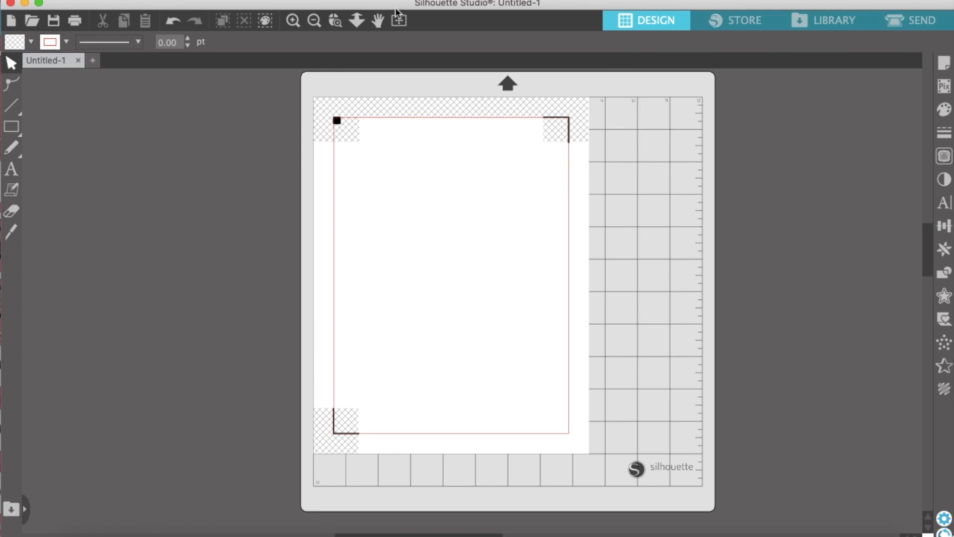
Switch the cut border and the registration marks off and back on in the page setup
{"action": "left_click", "coordinate": [944, 66]}
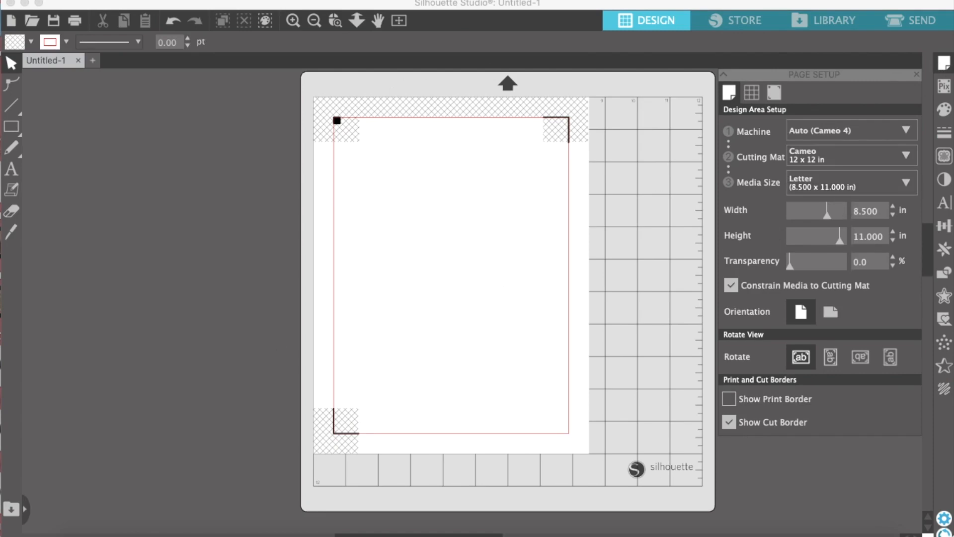
{"action": "left_click", "coordinate": [732, 424]}
{"action": "left_click", "coordinate": [730, 422]}
{"action": "left_click", "coordinate": [774, 92]}
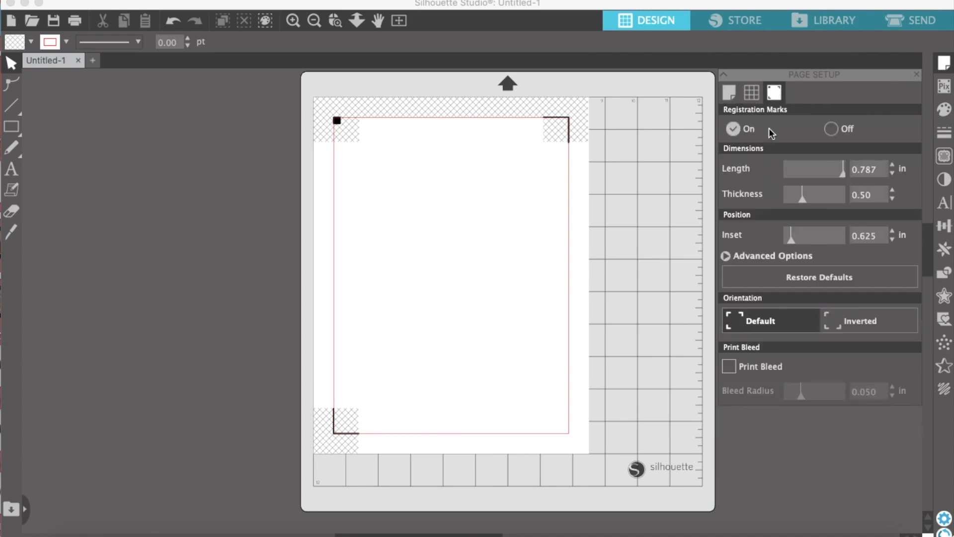
{"action": "left_click", "coordinate": [830, 130]}
{"action": "left_click", "coordinate": [733, 130]}
{"action": "left_click", "coordinate": [916, 77]}
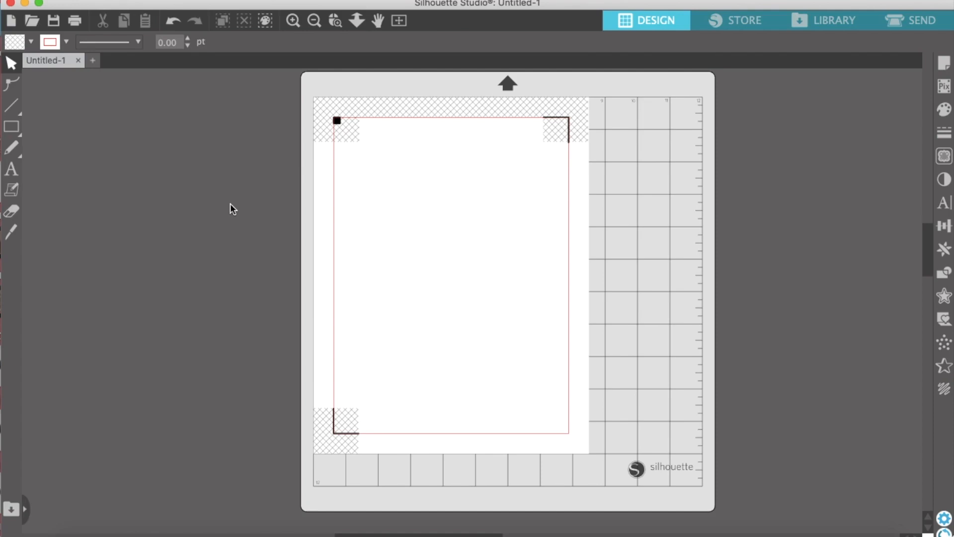
Set up the Text tool with the Magnolia font and a black fill colour
{"action": "left_click", "coordinate": [11, 169]}
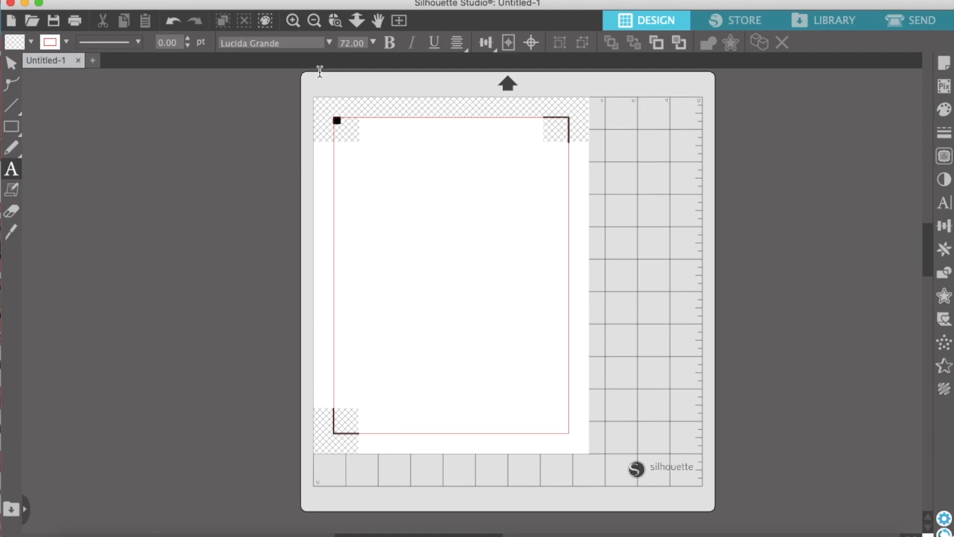
{"action": "left_click", "coordinate": [329, 44]}
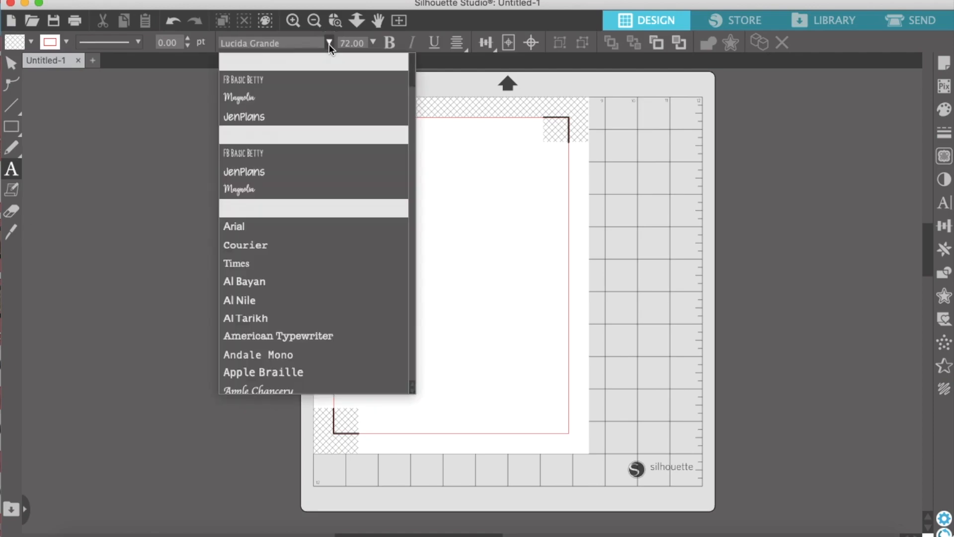
{"action": "left_click", "coordinate": [249, 97]}
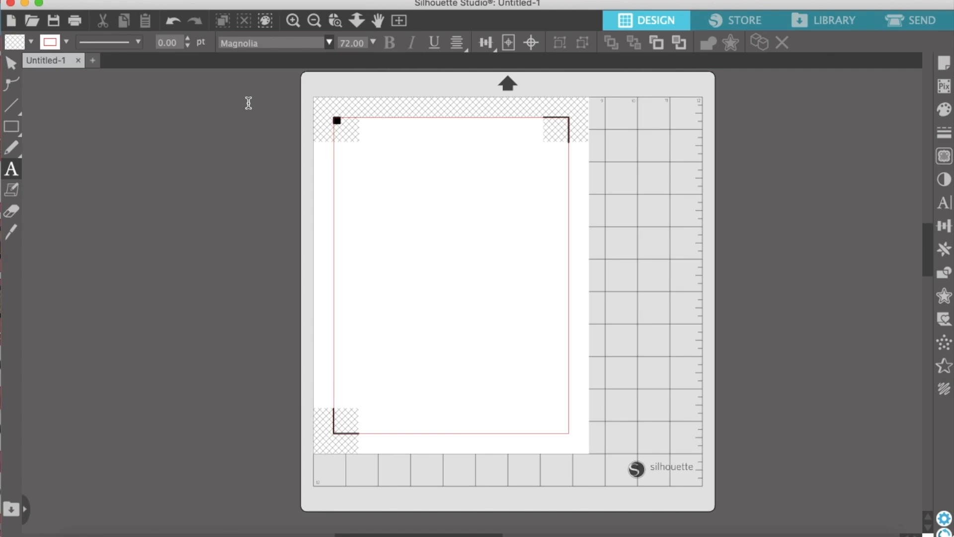
{"action": "left_click", "coordinate": [29, 42]}
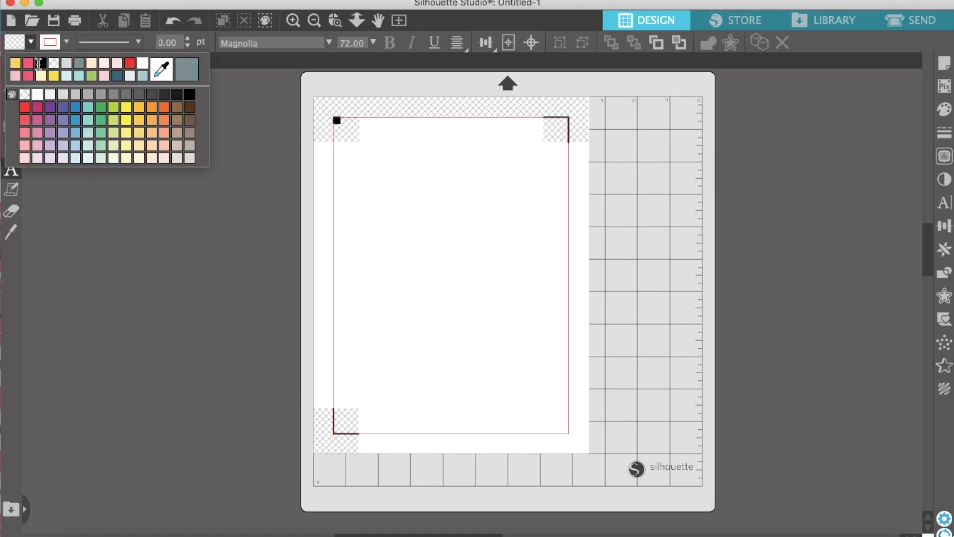
{"action": "left_click", "coordinate": [39, 63]}
{"action": "left_click", "coordinate": [66, 42]}
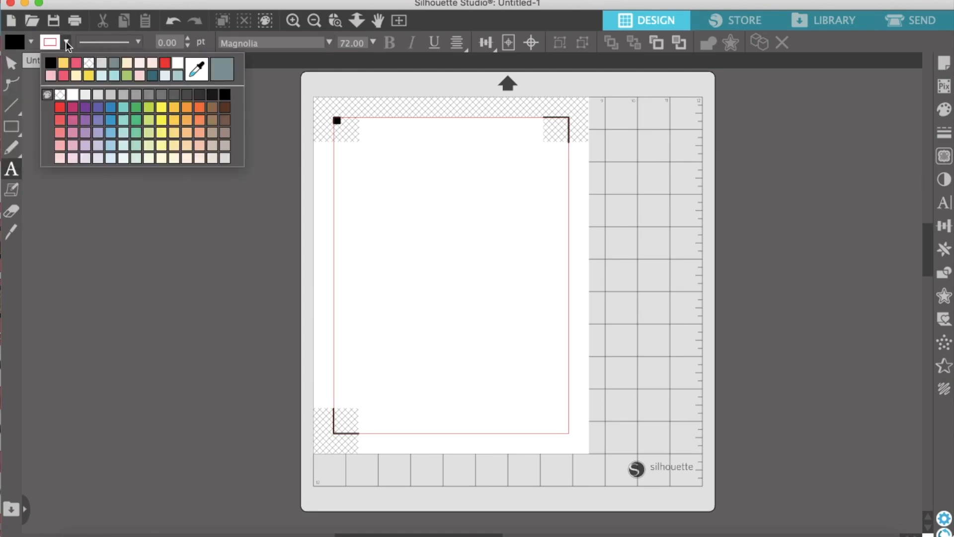
{"action": "left_click", "coordinate": [88, 66]}
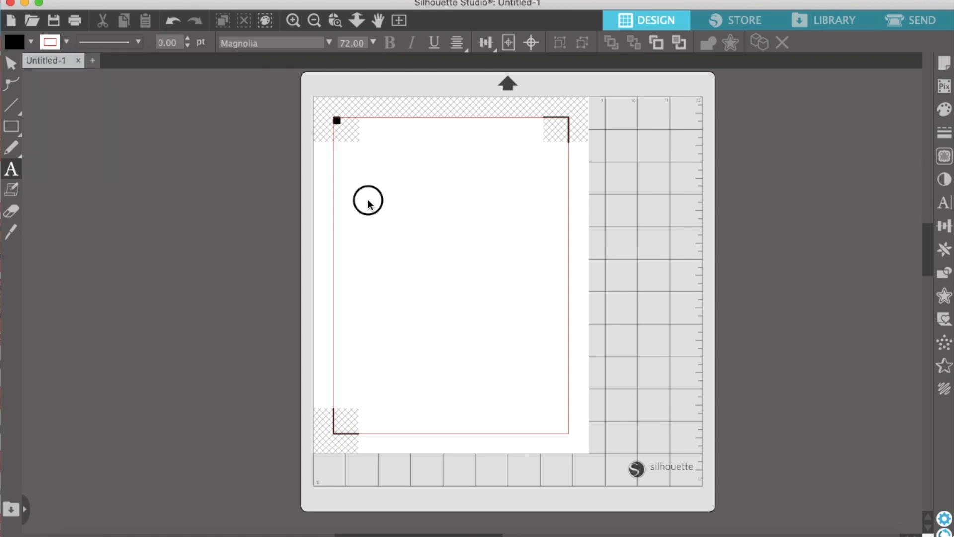
Add the text "Weekend" in the upper part of the page
{"action": "key", "text": "Escape"}
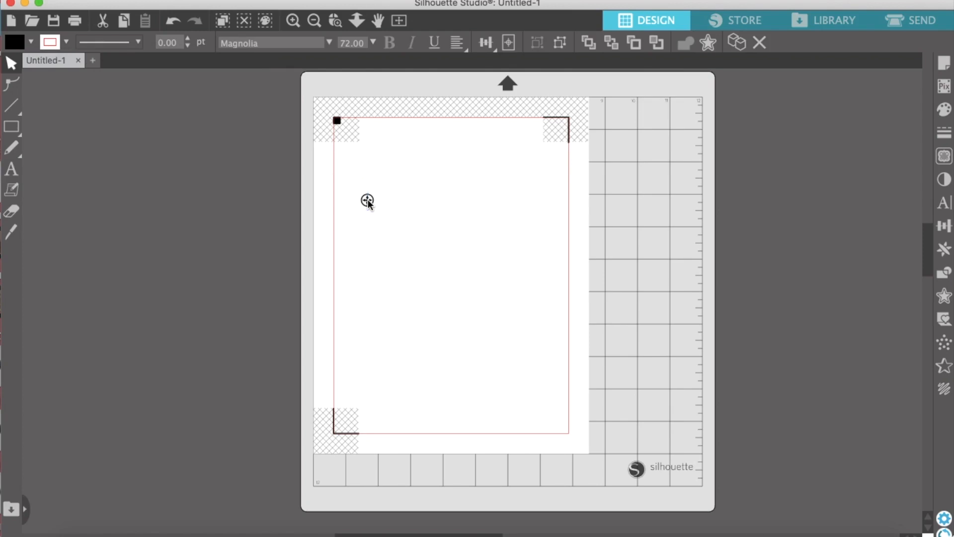
{"action": "left_click", "coordinate": [368, 199]}
{"action": "type", "text": "Weekend"}
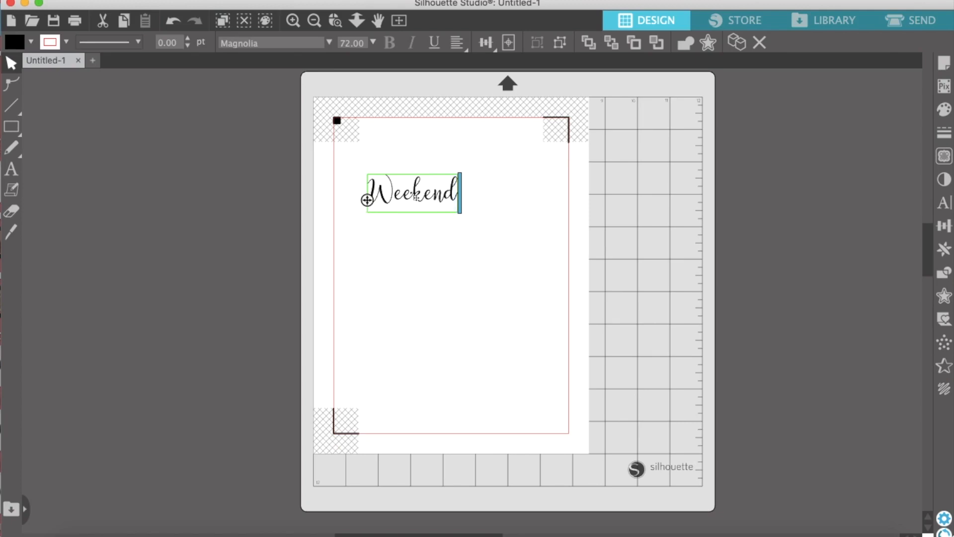
{"action": "left_click", "coordinate": [505, 257]}
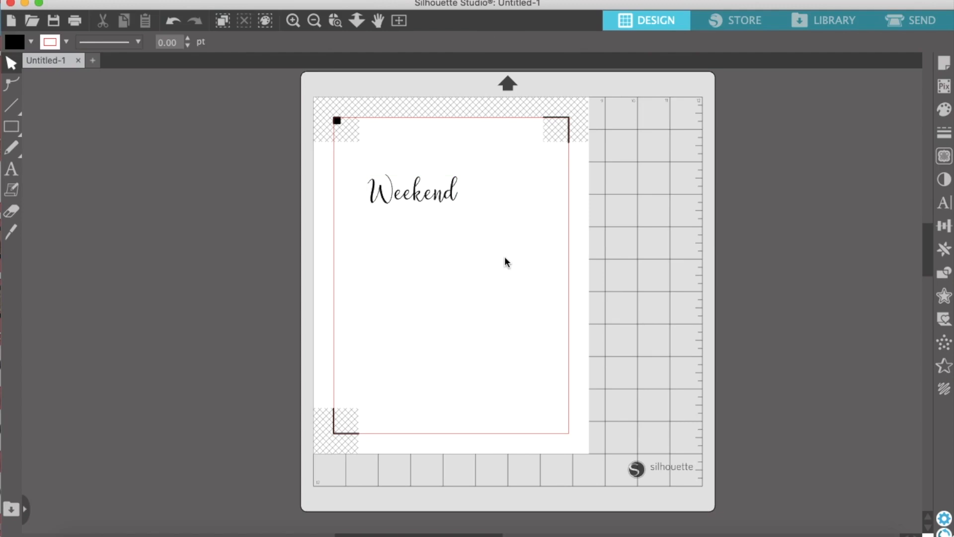
Ungroup the "Weekend" text into separate letters and group all the letters into one object
{"action": "left_click", "coordinate": [416, 207]}
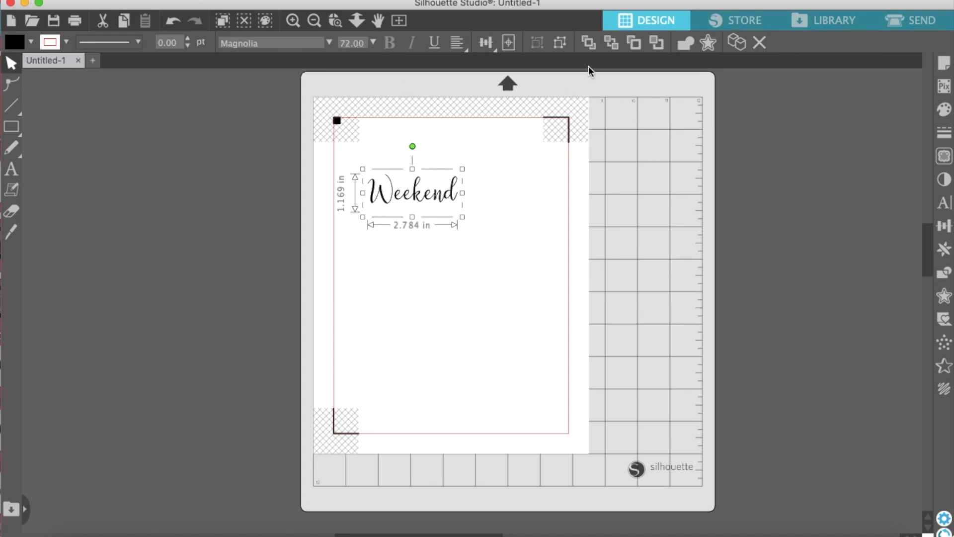
{"action": "left_click", "coordinate": [560, 44]}
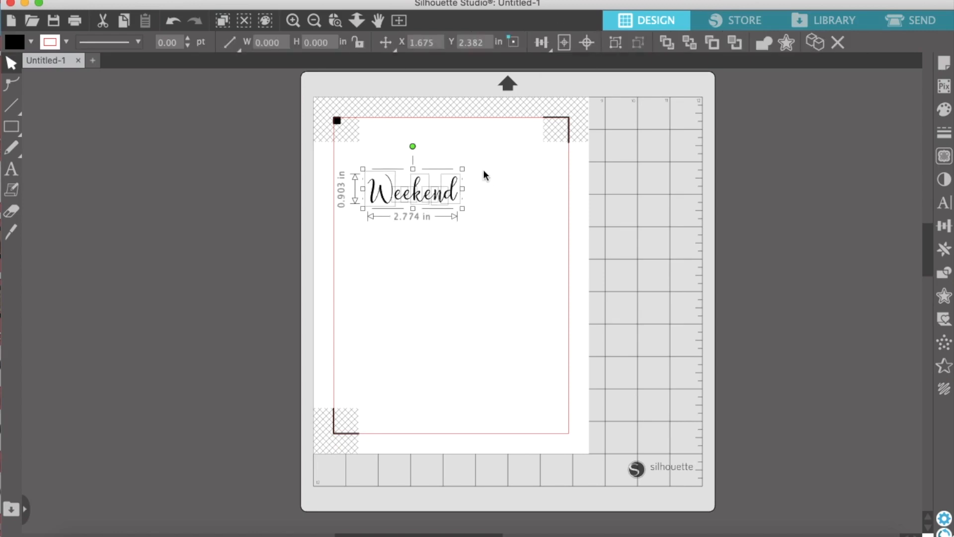
{"action": "left_click", "coordinate": [483, 170]}
{"action": "left_click", "coordinate": [453, 194]}
{"action": "left_click", "coordinate": [480, 197]}
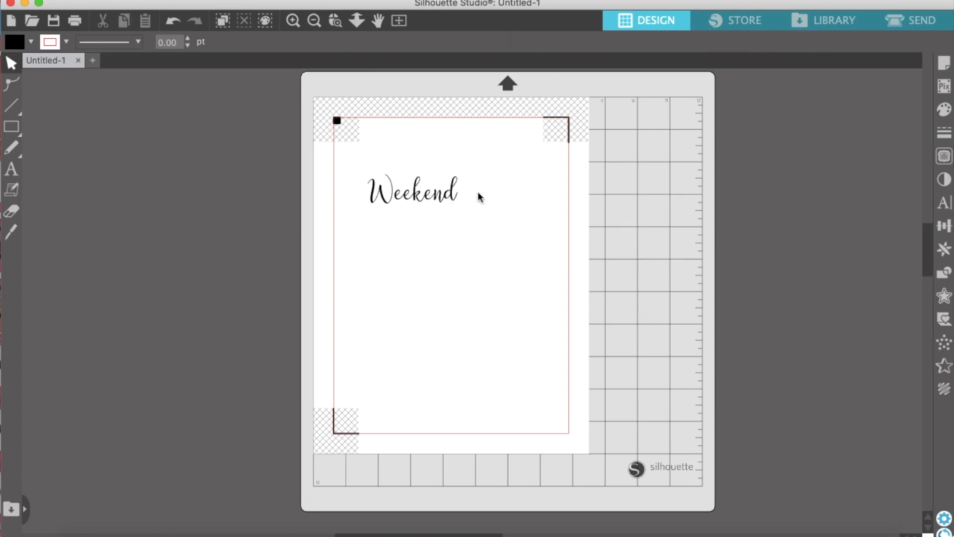
{"action": "left_click_drag", "start_coordinate": [480, 195], "coordinate": [355, 198]}
{"action": "left_click", "coordinate": [615, 44]}
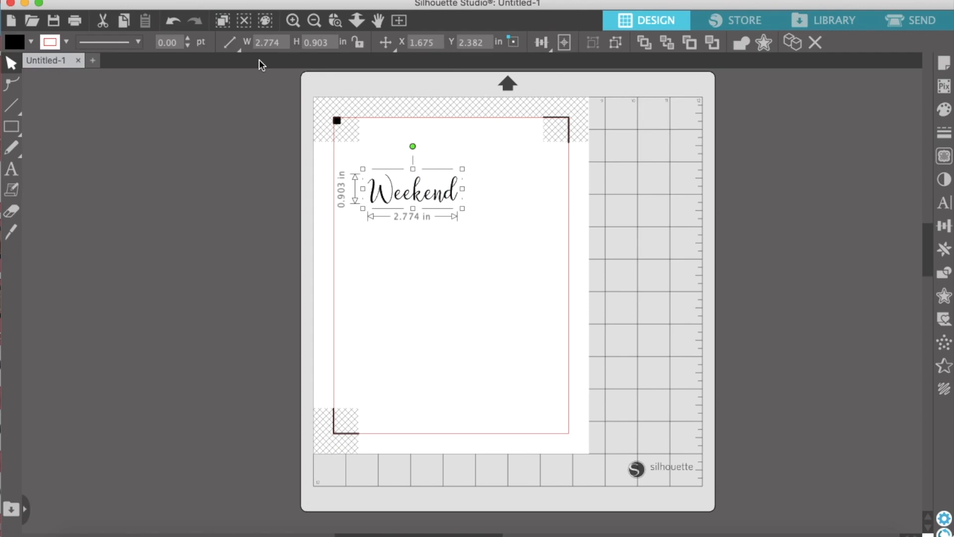
Lock the aspect ratio of the "Weekend" group and set its height to 0.17 in
{"action": "left_click", "coordinate": [359, 44]}
{"action": "mouse_move", "coordinate": [462, 208]}
{"action": "left_mouse_down"}
{"action": "mouse_move", "coordinate": [518, 248]}
{"action": "mouse_move", "coordinate": [530, 231]}
{"action": "mouse_move", "coordinate": [461, 217]}
{"action": "left_mouse_up"}
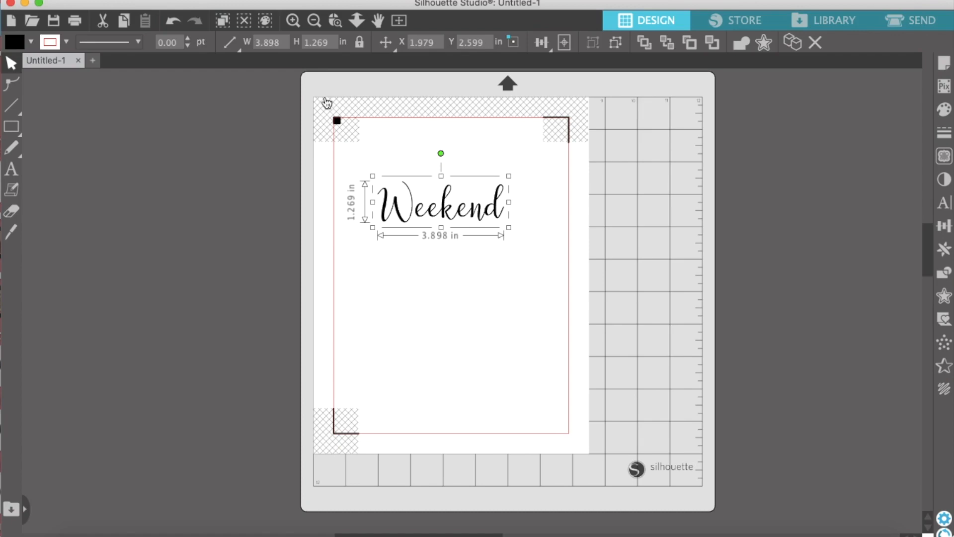
{"action": "left_click", "coordinate": [322, 41]}
{"action": "type", "text": "0.17"}
{"action": "key", "text": "Return"}
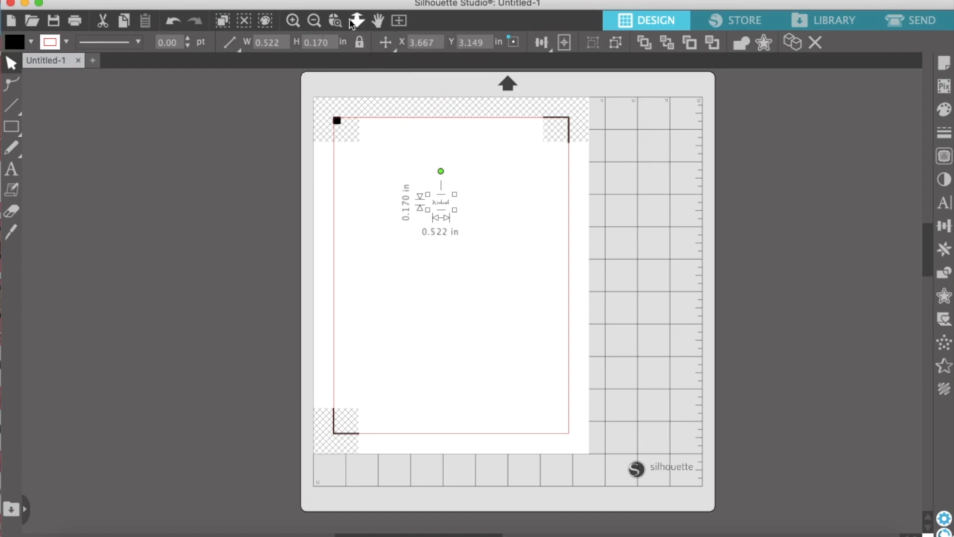
Enlarge the "Weekend" group to about 3.19 by 1.04 in and reposition it in the upper part of the page
{"action": "left_click", "coordinate": [300, 23]}
{"action": "scroll", "coordinate": [308, 281], "scroll_direction": "up", "scroll_amount": 2}
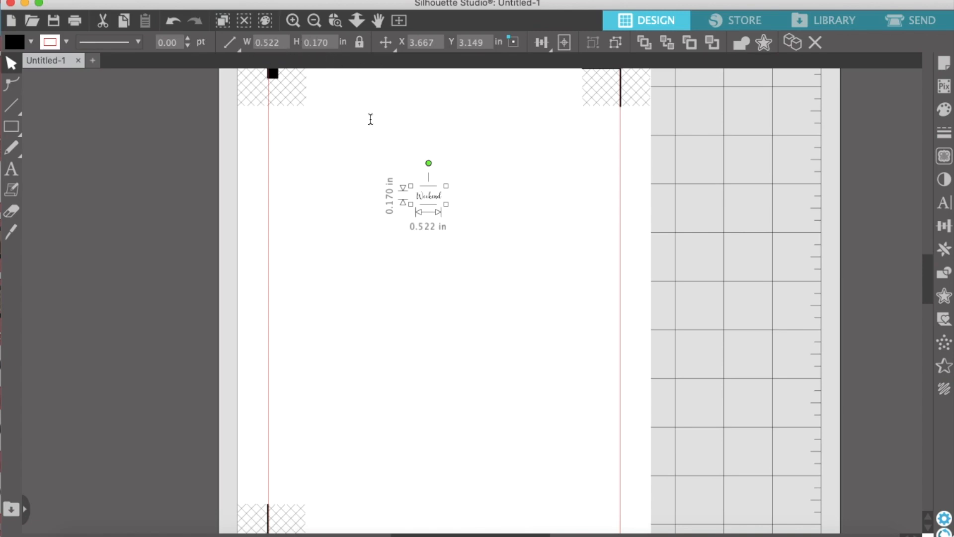
{"action": "left_click", "coordinate": [472, 226]}
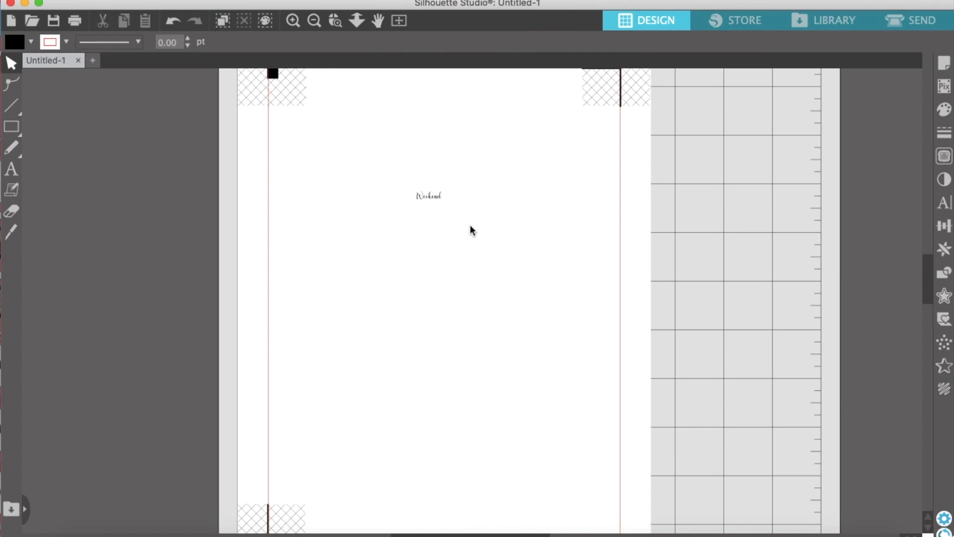
{"action": "left_click", "coordinate": [437, 200]}
{"action": "left_click_drag", "start_coordinate": [445, 203], "coordinate": [531, 278]}
{"action": "left_click_drag", "start_coordinate": [473, 219], "coordinate": [423, 214]}
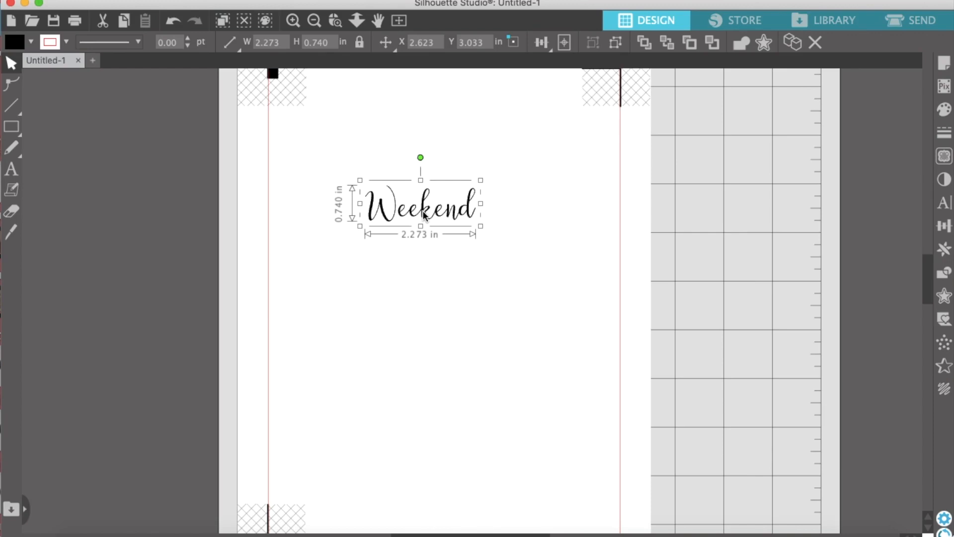
{"action": "left_click_drag", "start_coordinate": [480, 227], "coordinate": [518, 266]}
{"action": "left_click_drag", "start_coordinate": [448, 223], "coordinate": [433, 222]}
Create a rounded-corner offset of 0.125 in around "Weekend" and fill it with white
{"action": "left_click_drag", "start_coordinate": [351, 298], "coordinate": [351, 298]}
{"action": "left_click", "coordinate": [376, 219]}
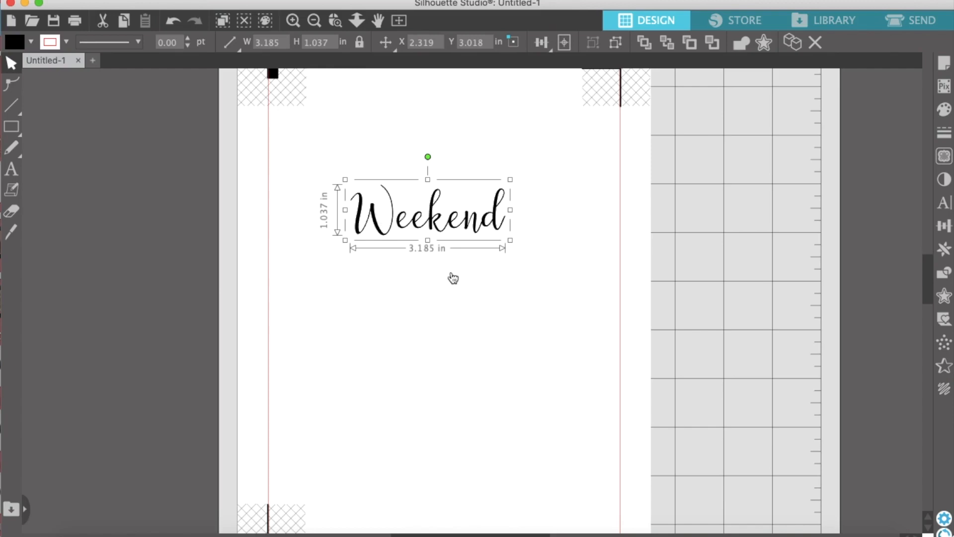
{"action": "left_click", "coordinate": [943, 297]}
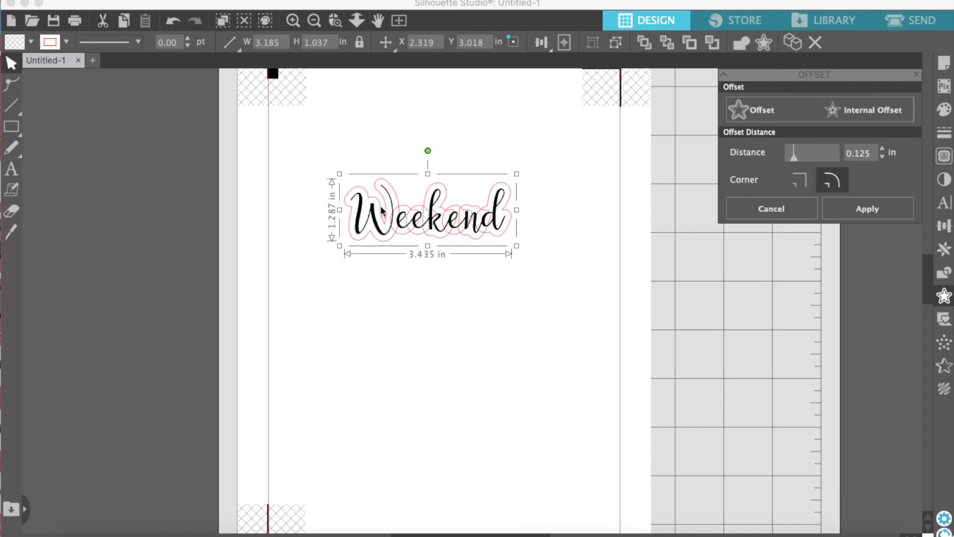
{"action": "left_click", "coordinate": [32, 43]}
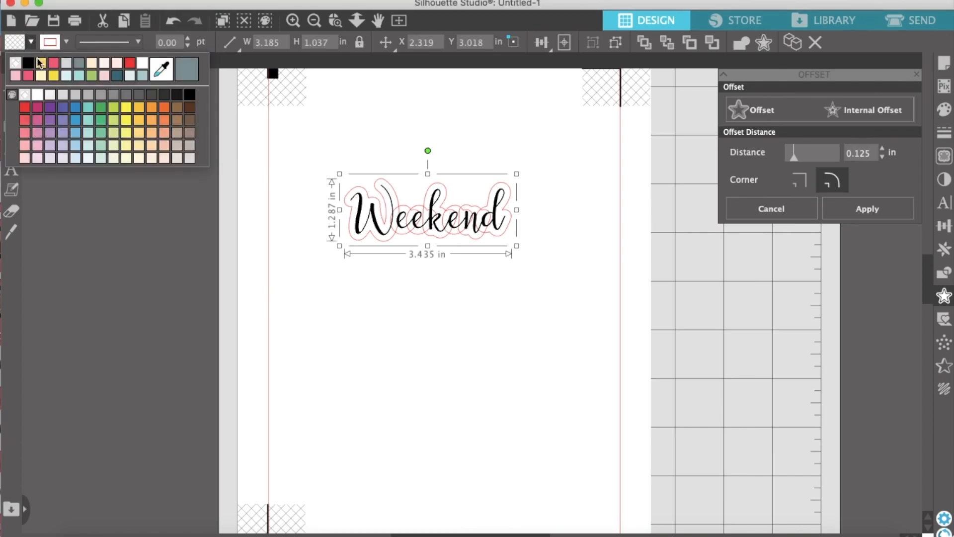
{"action": "left_click", "coordinate": [40, 92]}
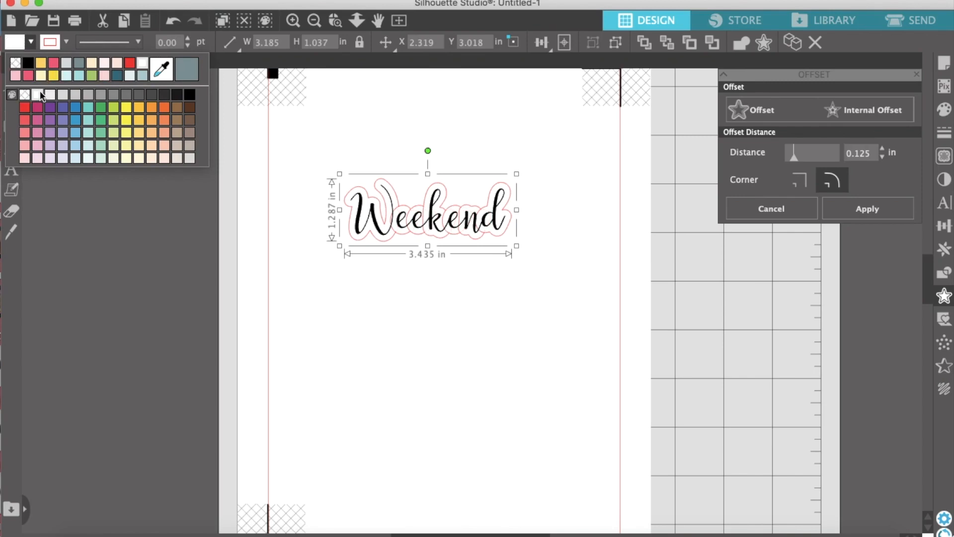
Change the offset shape's fill colour to red and set its line colour to red
{"action": "left_click", "coordinate": [31, 41]}
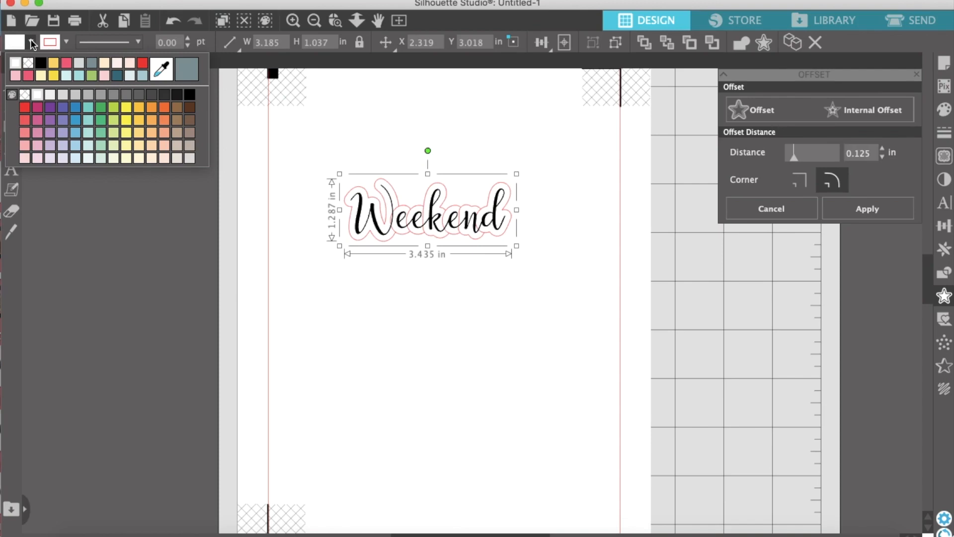
{"action": "left_click", "coordinate": [144, 63]}
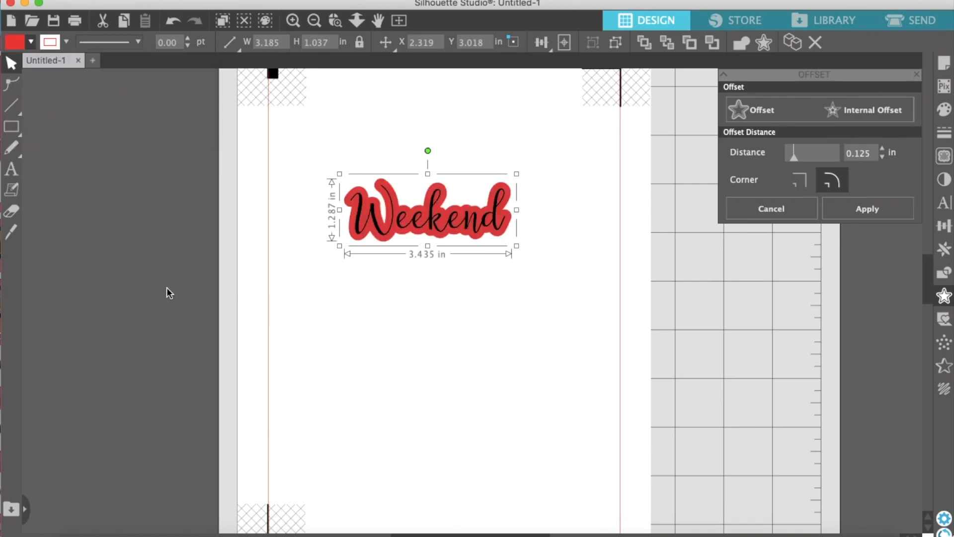
{"action": "left_click", "coordinate": [67, 41]}
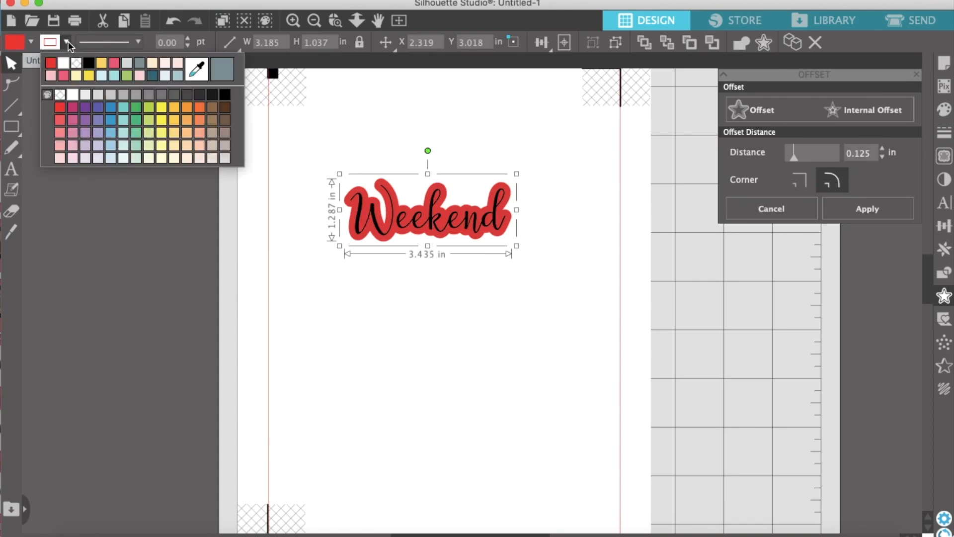
{"action": "left_click", "coordinate": [51, 64]}
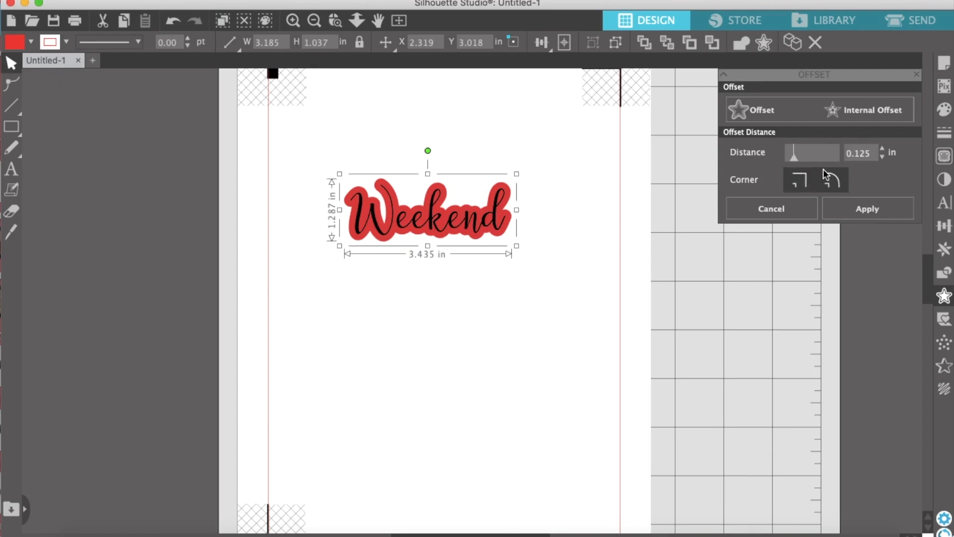
Reduce the offset distance around "Weekend" to 0.085 in
{"action": "left_click", "coordinate": [881, 157]}
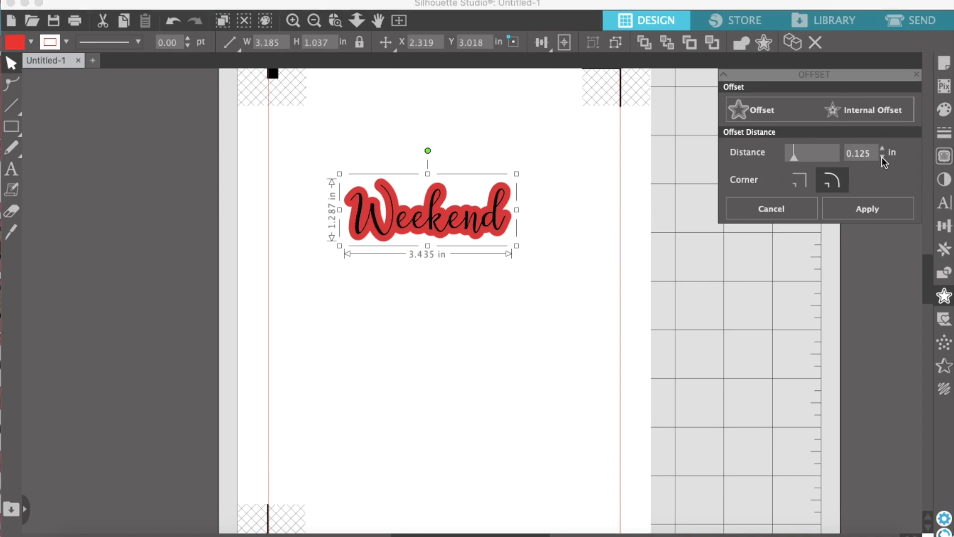
{"action": "left_click", "coordinate": [883, 158]}
{"action": "left_click", "coordinate": [882, 157]}
{"action": "left_click", "coordinate": [882, 157]}
{"action": "left_click", "coordinate": [883, 157]}
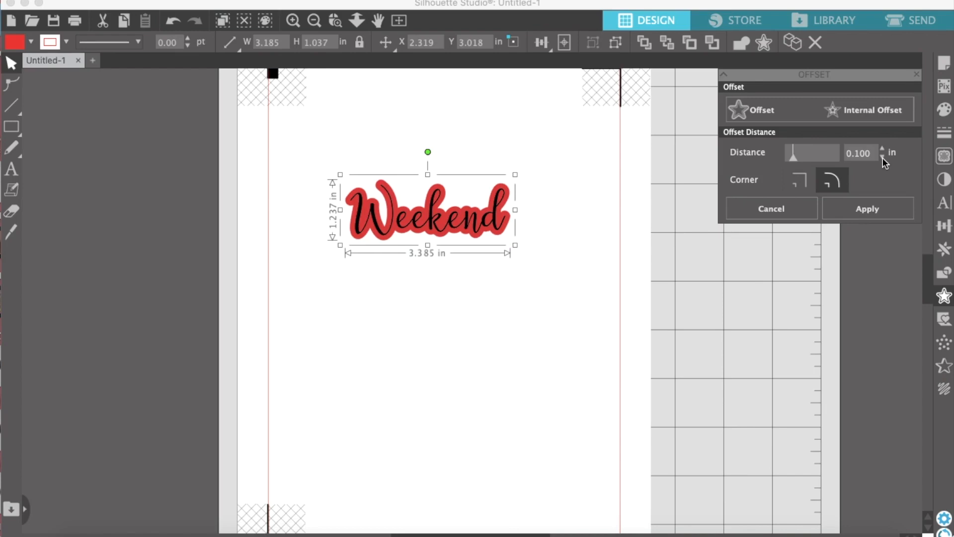
{"action": "left_click", "coordinate": [882, 157]}
{"action": "left_click", "coordinate": [883, 157]}
{"action": "left_click", "coordinate": [883, 157]}
{"action": "left_click", "coordinate": [882, 157]}
{"action": "left_click", "coordinate": [883, 157]}
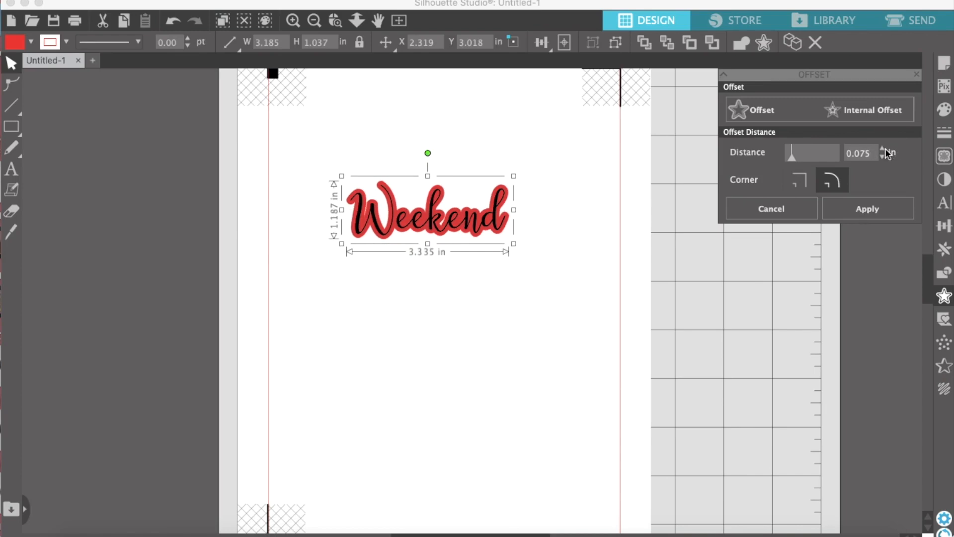
{"action": "left_click", "coordinate": [884, 150]}
{"action": "left_click", "coordinate": [883, 150]}
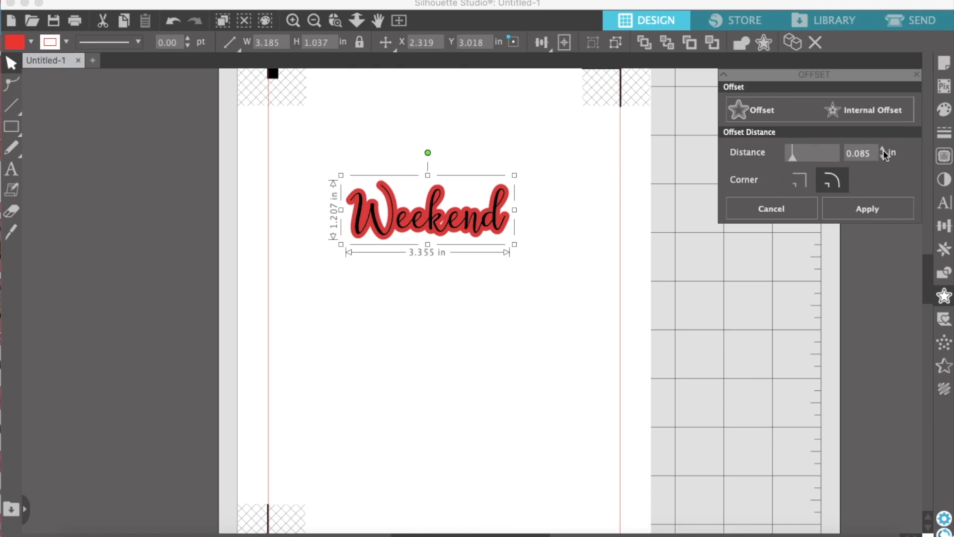
{"action": "left_click", "coordinate": [883, 157]}
{"action": "left_click", "coordinate": [883, 157]}
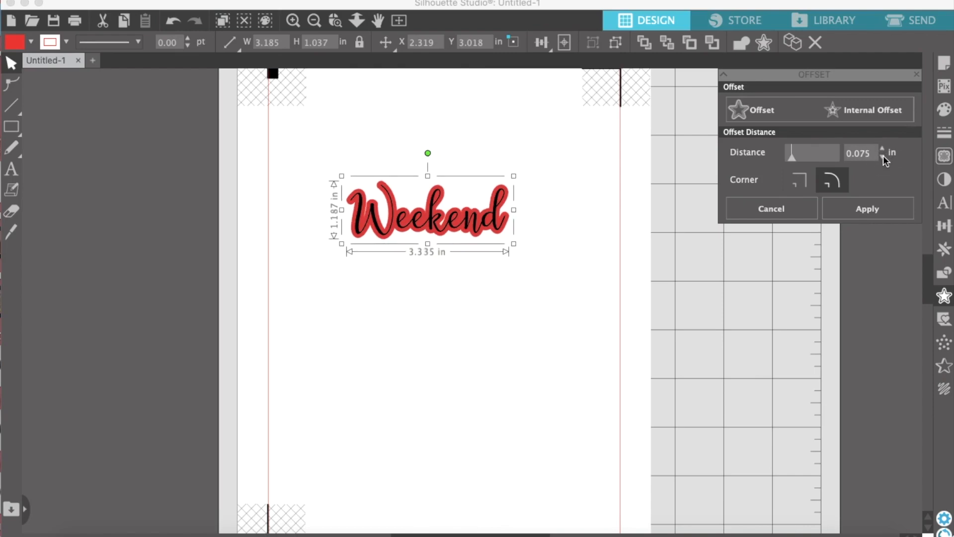
{"action": "left_click", "coordinate": [883, 150]}
{"action": "left_click", "coordinate": [884, 150]}
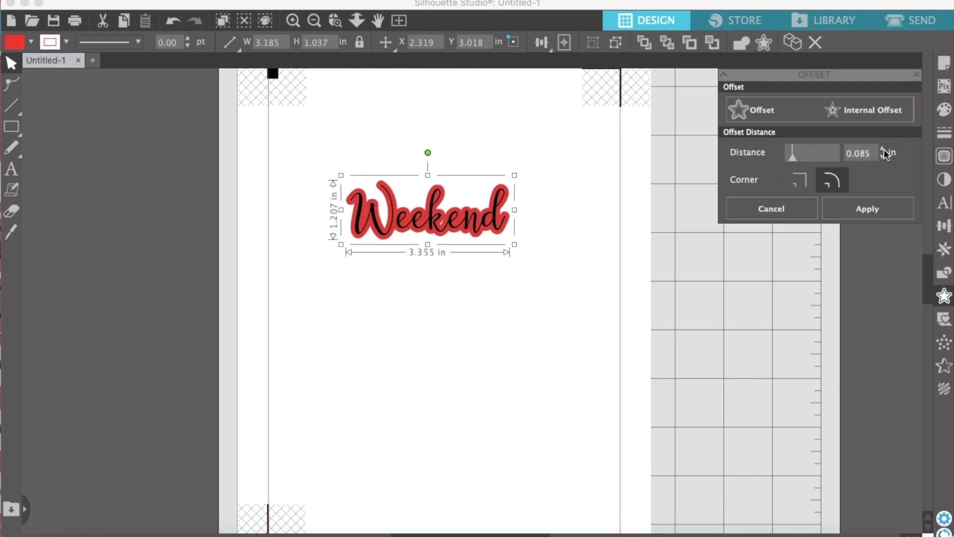
Delete the points of the small inner gap near the "k" in the red offset shape and finish point editing
{"action": "left_click", "coordinate": [411, 309]}
{"action": "left_click", "coordinate": [479, 247]}
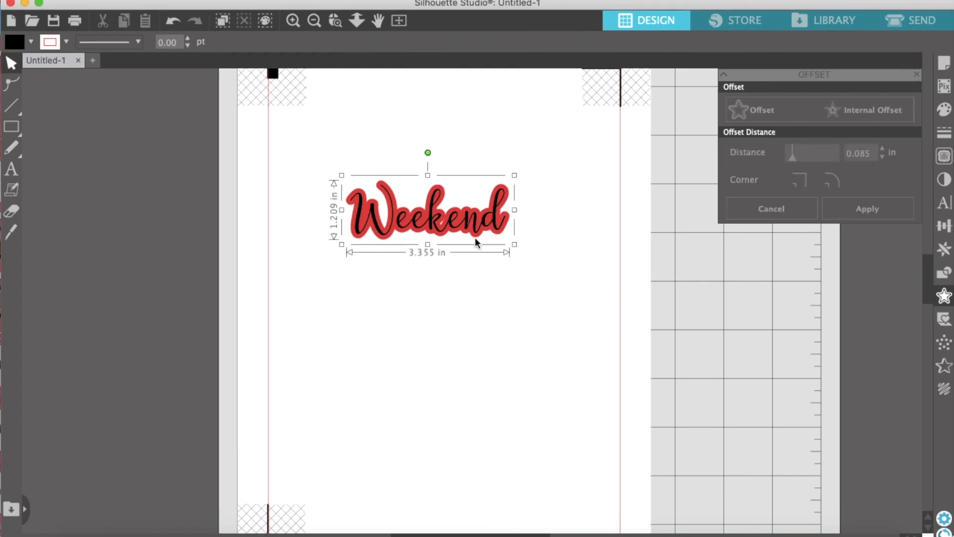
{"action": "left_click", "coordinate": [437, 322]}
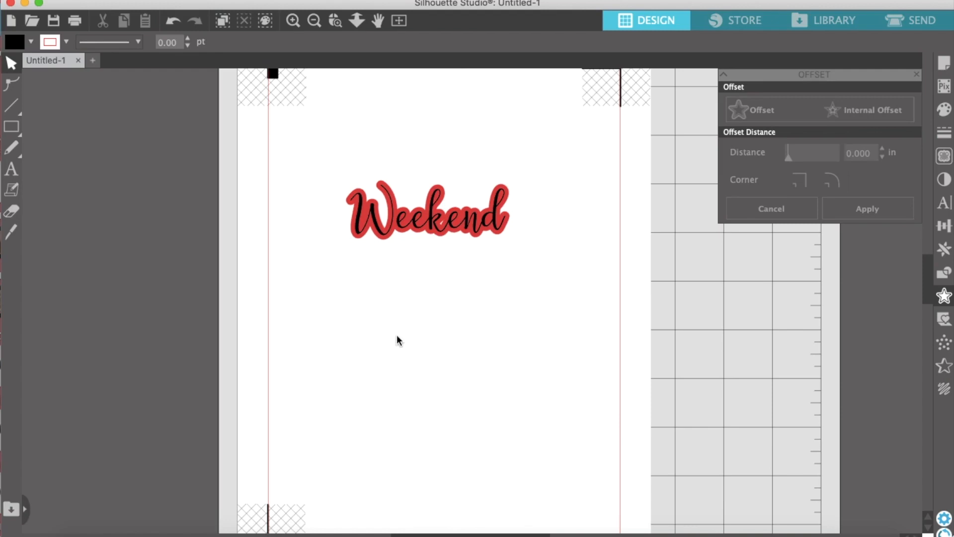
{"action": "double_click", "coordinate": [443, 223]}
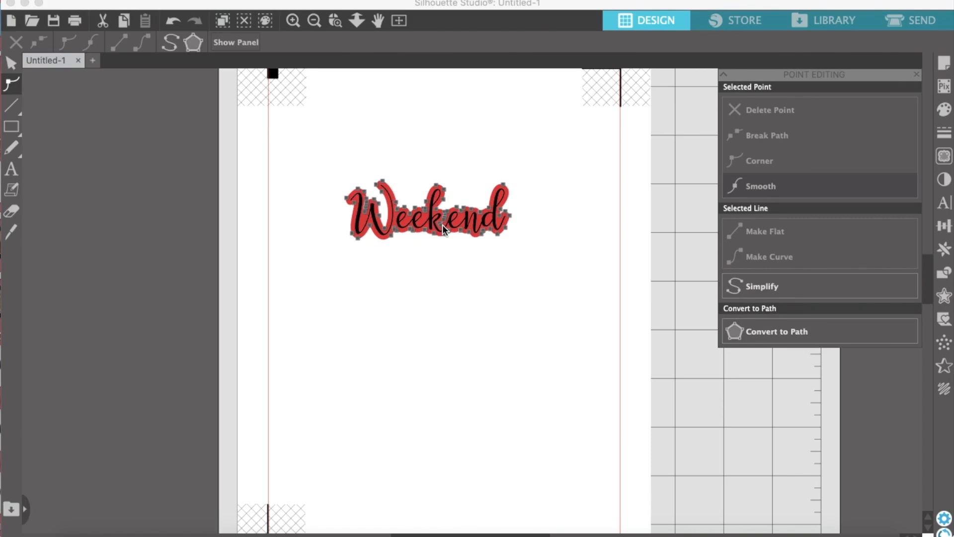
{"action": "left_click", "coordinate": [446, 230]}
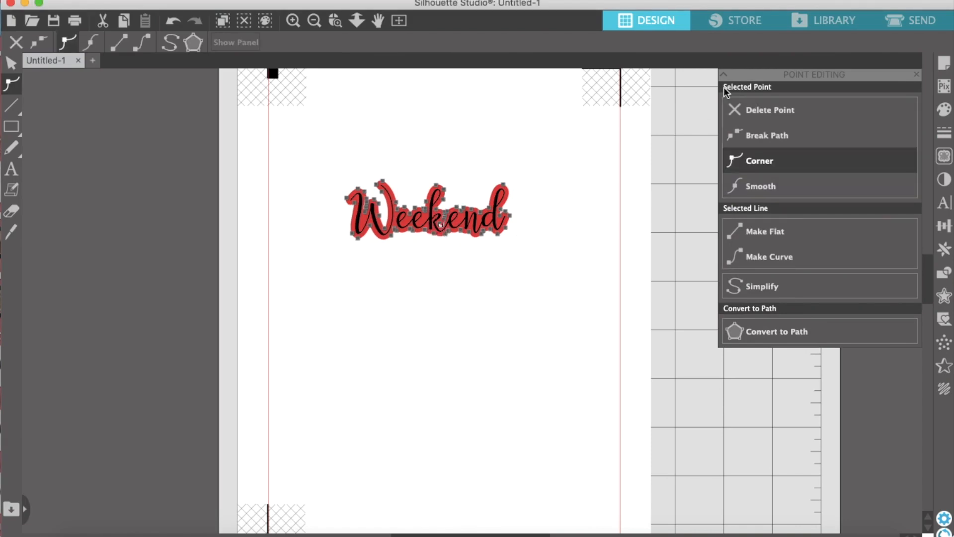
{"action": "left_click", "coordinate": [746, 109]}
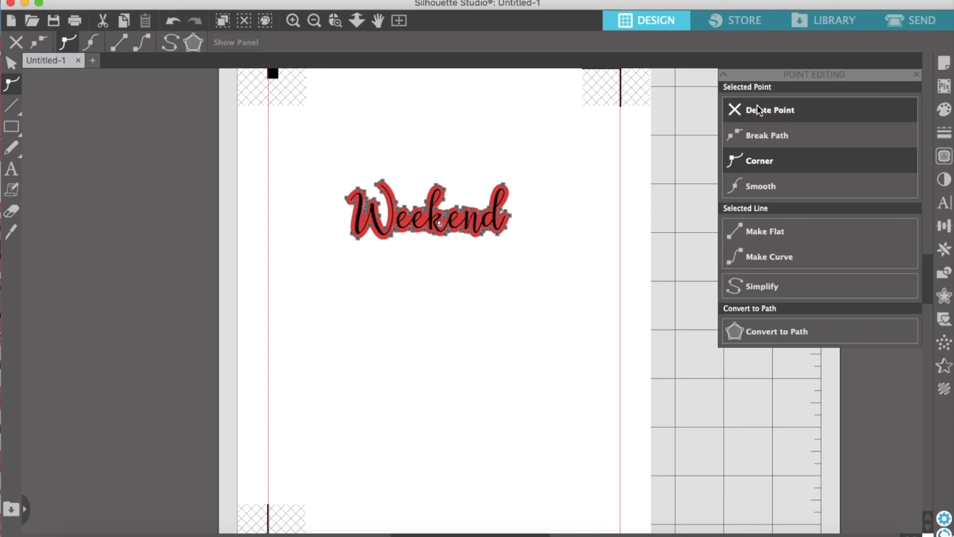
{"action": "left_click", "coordinate": [488, 301]}
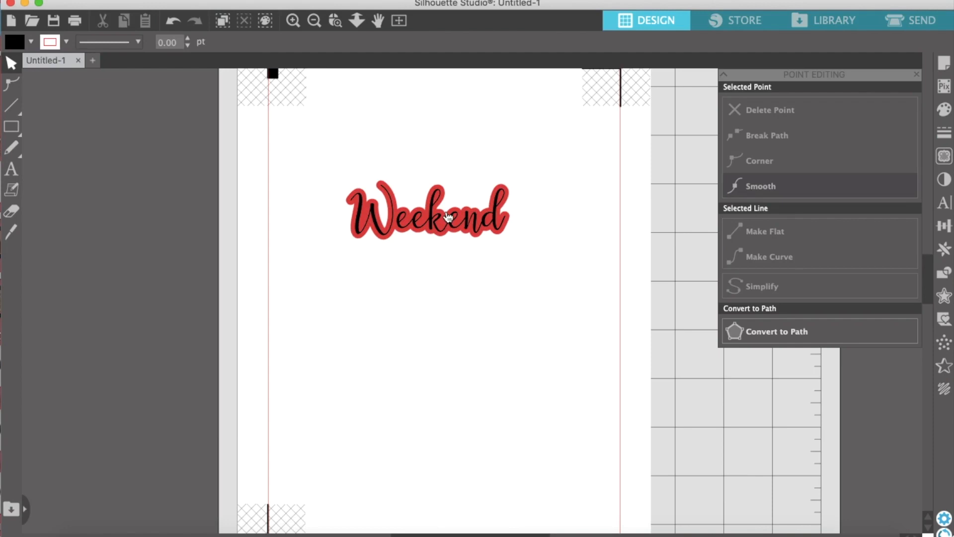
{"action": "left_click", "coordinate": [918, 76]}
Group the script "Weekend" word together with its red offset border
{"action": "left_click", "coordinate": [479, 247]}
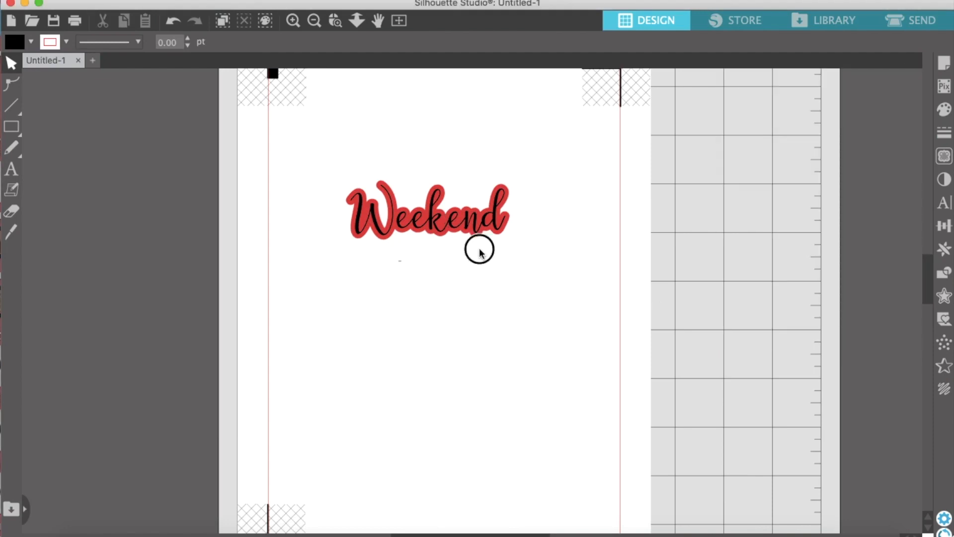
{"action": "left_click", "coordinate": [521, 223]}
{"action": "left_click", "coordinate": [617, 44]}
{"action": "left_click", "coordinate": [479, 318]}
Enlarge the grouped script "Weekend" sticker and position it near the upper edge of the page
{"action": "left_click_drag", "start_coordinate": [476, 226], "coordinate": [360, 241]}
{"action": "left_click_drag", "start_coordinate": [406, 264], "coordinate": [514, 302]}
{"action": "left_click", "coordinate": [515, 303]}
{"action": "left_click_drag", "start_coordinate": [420, 261], "coordinate": [433, 166]}
{"action": "left_click", "coordinate": [434, 168]}
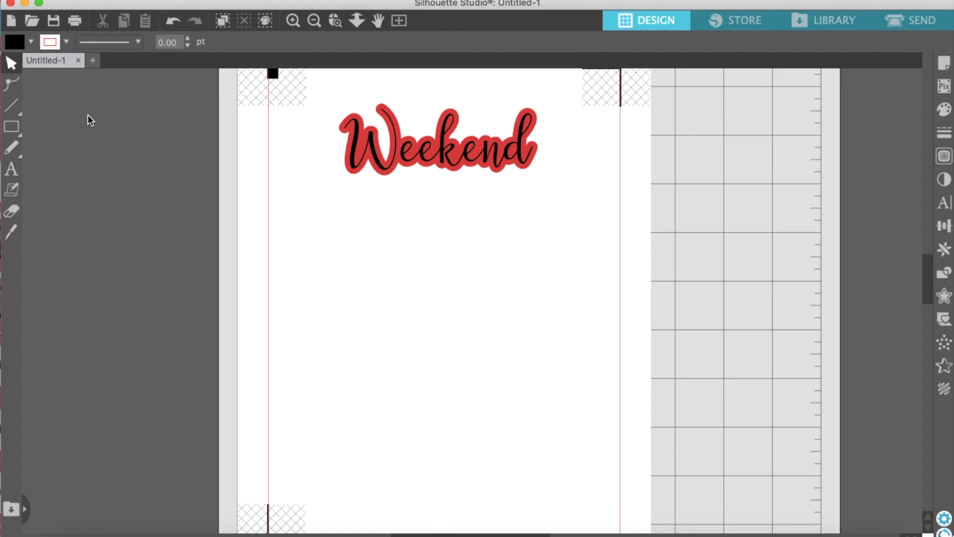
Add the text "WEEKEND" in the FB Basic Betty font below the script sticker
{"action": "left_click", "coordinate": [13, 172]}
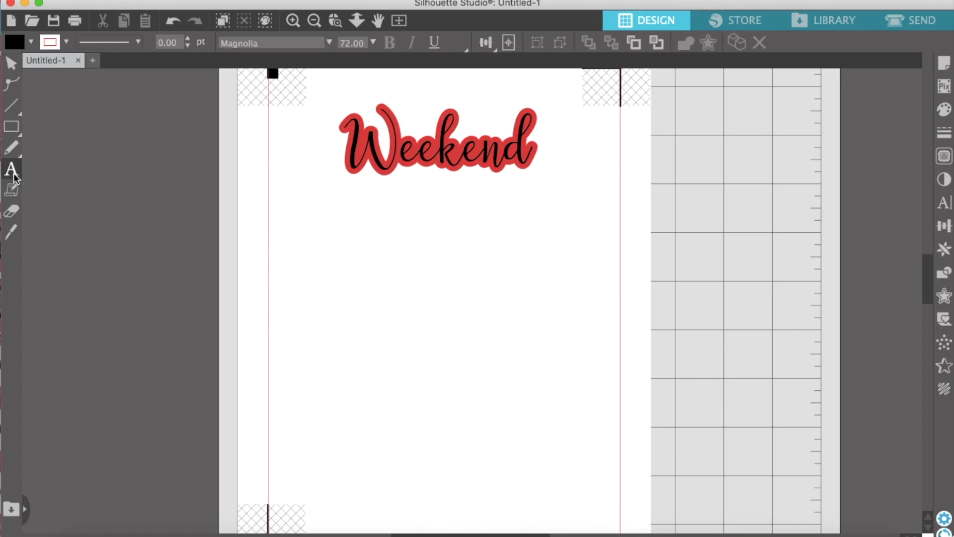
{"action": "left_click", "coordinate": [329, 43]}
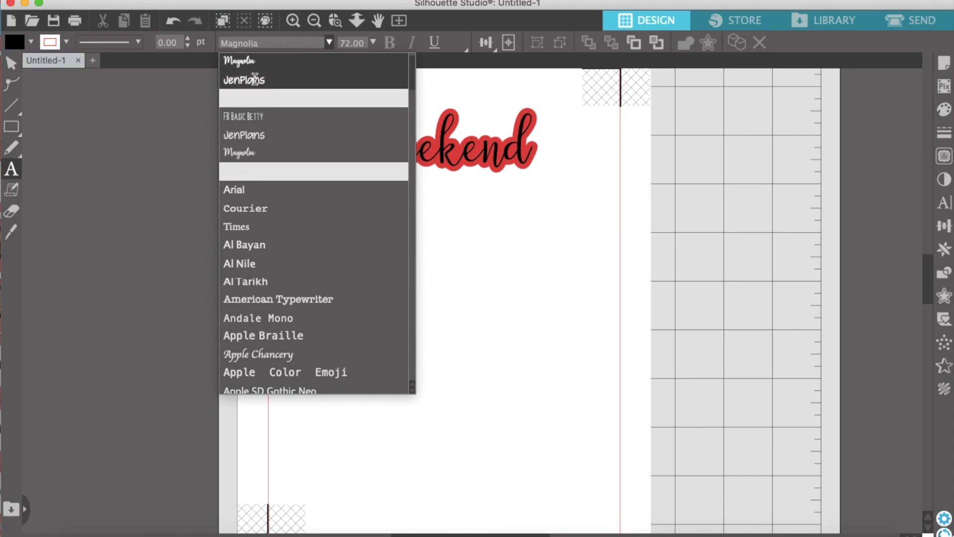
{"action": "left_click", "coordinate": [277, 115]}
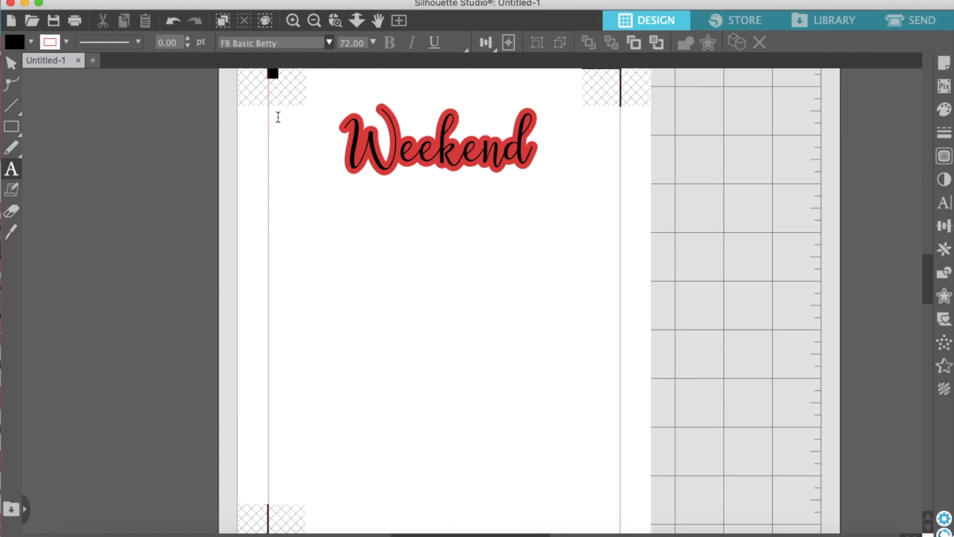
{"action": "left_click", "coordinate": [319, 257]}
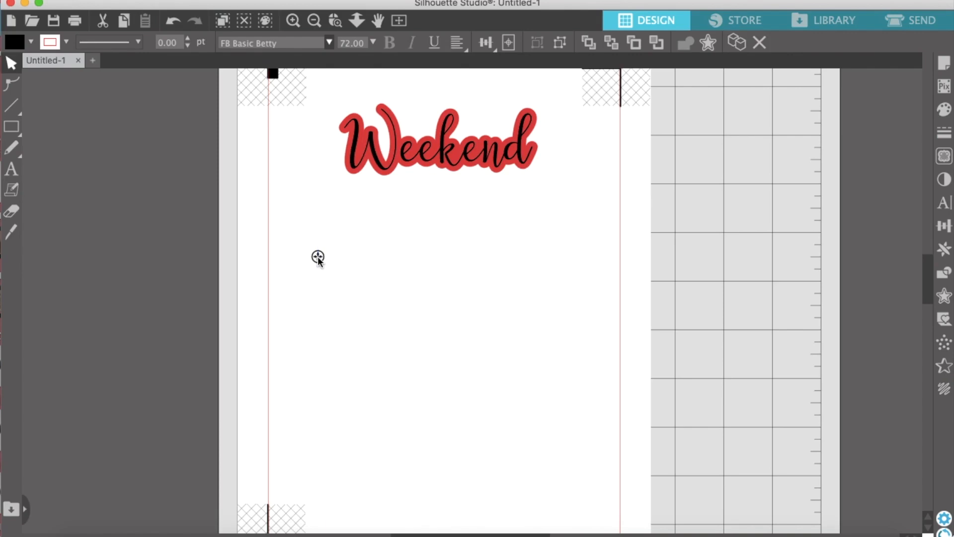
{"action": "type", "text": "WEE"}
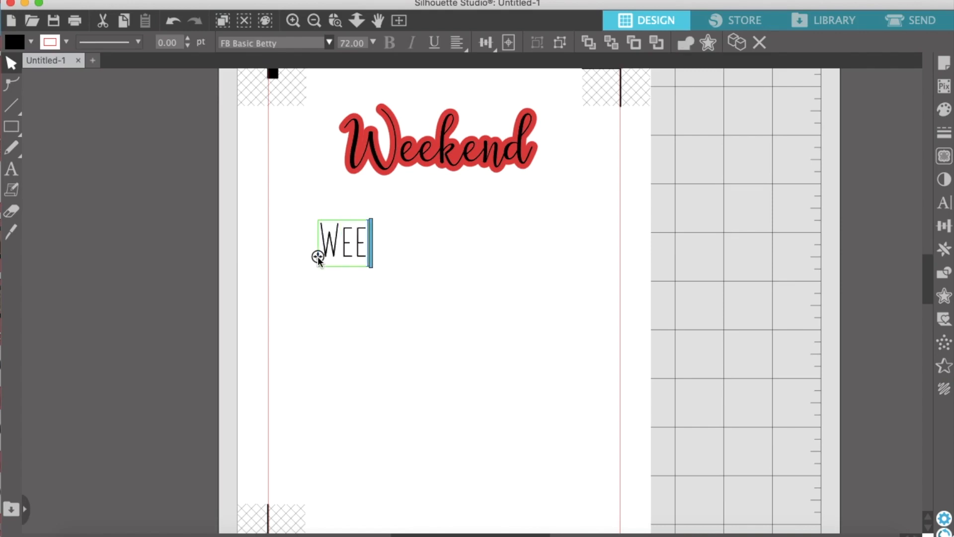
{"action": "key", "text": "BackSpace"}
{"action": "key", "text": "BackSpace"}
{"action": "key", "text": "BackSpace"}
{"action": "type", "text": "WEEKEND"}
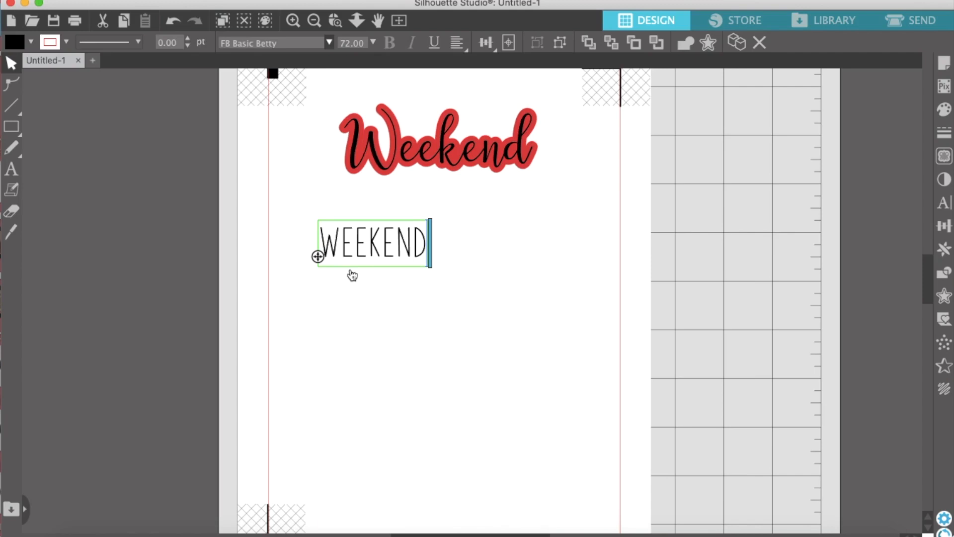
{"action": "left_click", "coordinate": [352, 292]}
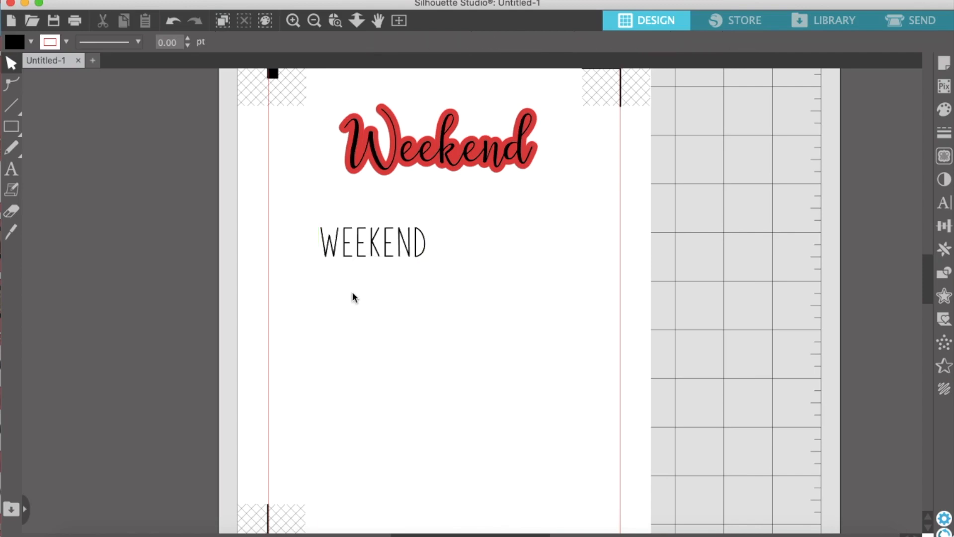
Move the "WEEKEND" text slightly lower and ungroup it into separate letters
{"action": "mouse_move", "coordinate": [368, 245]}
{"action": "left_mouse_down"}
{"action": "mouse_move", "coordinate": [359, 245]}
{"action": "mouse_move", "coordinate": [373, 258]}
{"action": "left_mouse_up"}
{"action": "left_click", "coordinate": [373, 259]}
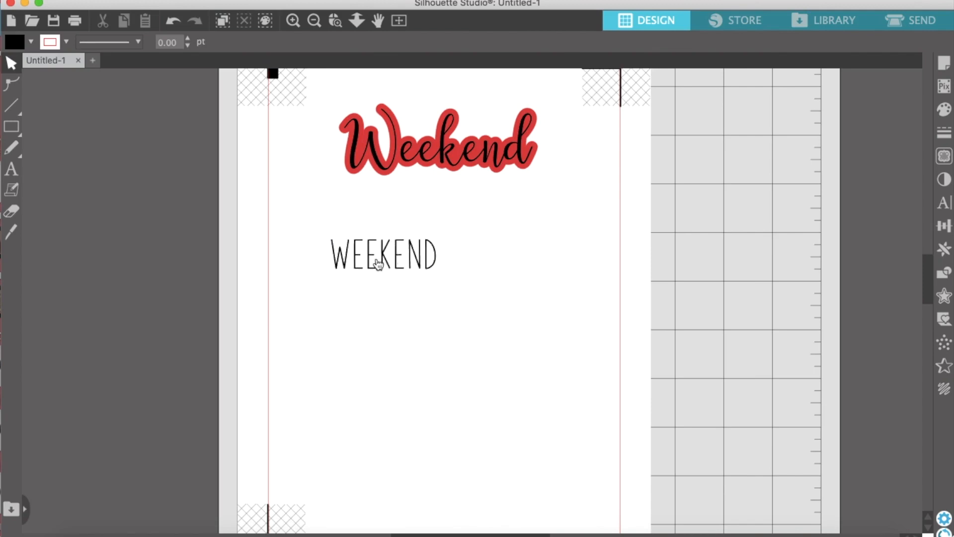
{"action": "left_click", "coordinate": [377, 261]}
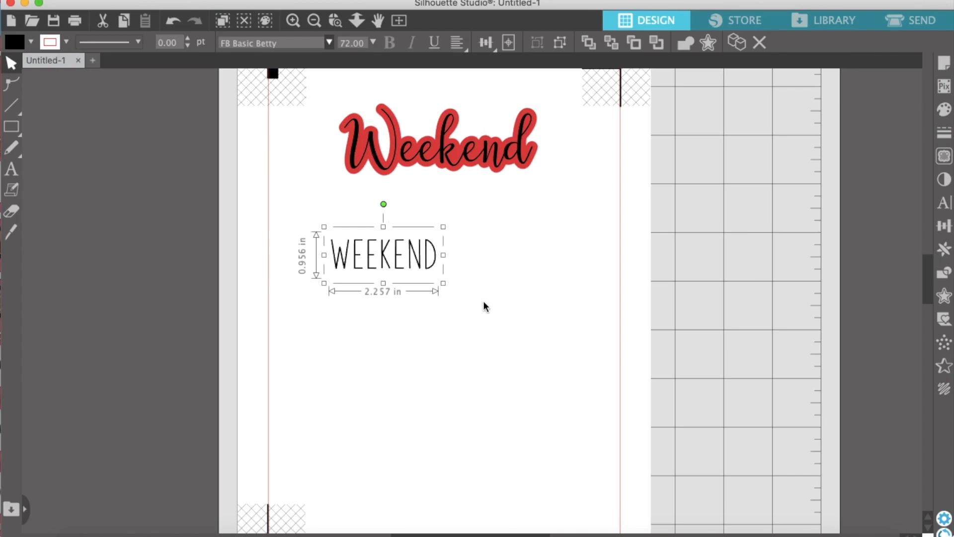
{"action": "left_click", "coordinate": [559, 42]}
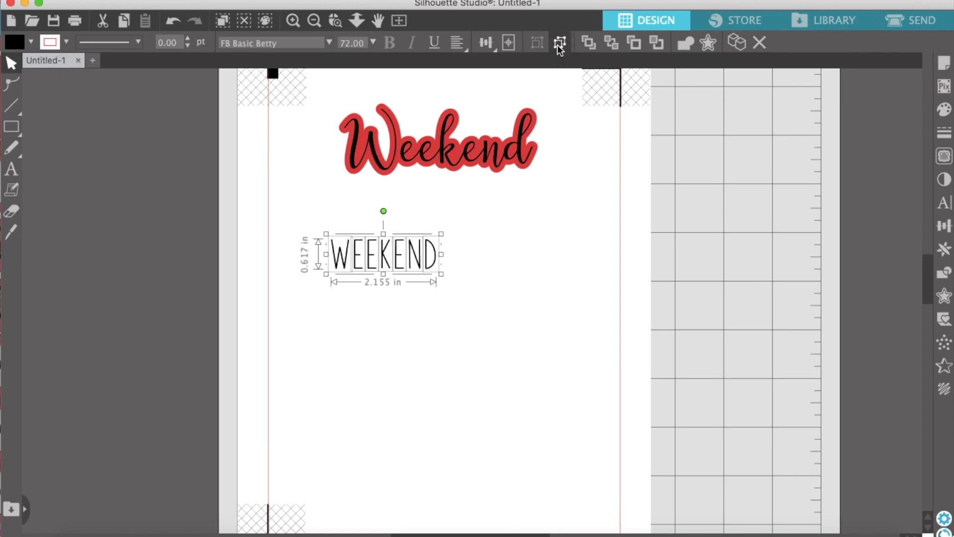
{"action": "left_click", "coordinate": [477, 262]}
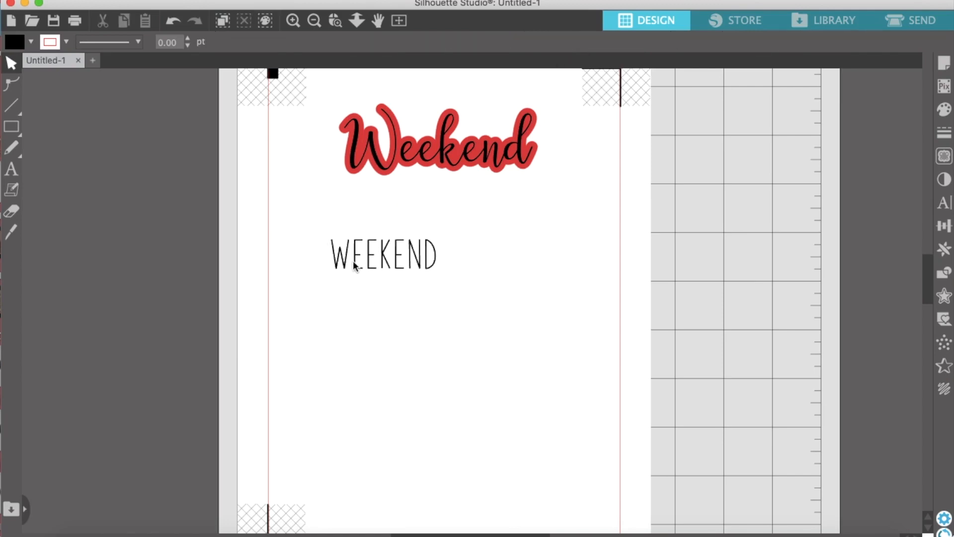
Tighten the letter spacing of "WEEKEND" by nudging its letters leftward, working from the final D back to the first E
{"action": "left_click", "coordinate": [436, 268]}
{"action": "key", "text": "Left"}
{"action": "key", "text": "Left"}
{"action": "key", "text": "Left"}
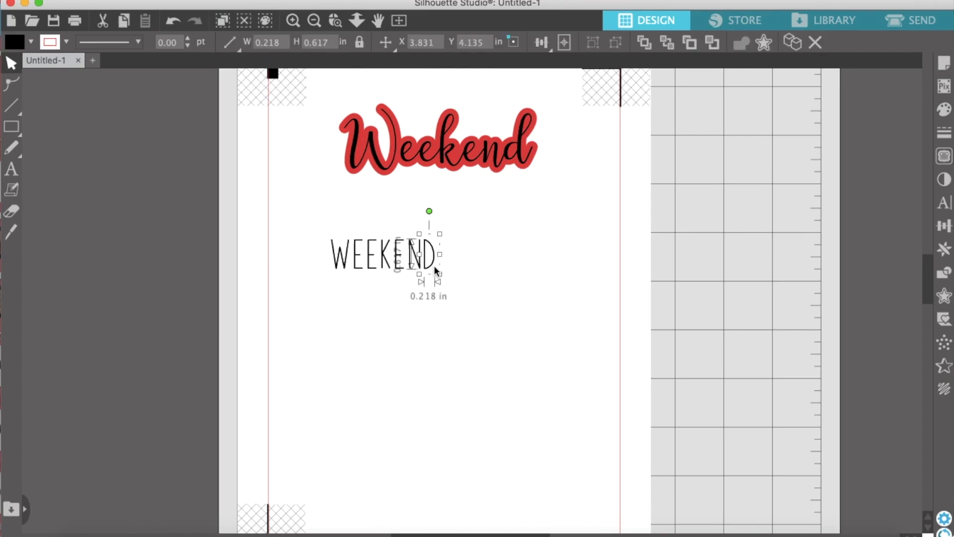
{"action": "left_click", "coordinate": [421, 263], "text": "shift"}
{"action": "key", "text": "Left"}
{"action": "key", "text": "Left"}
{"action": "key", "text": "Left"}
{"action": "key", "text": "Left"}
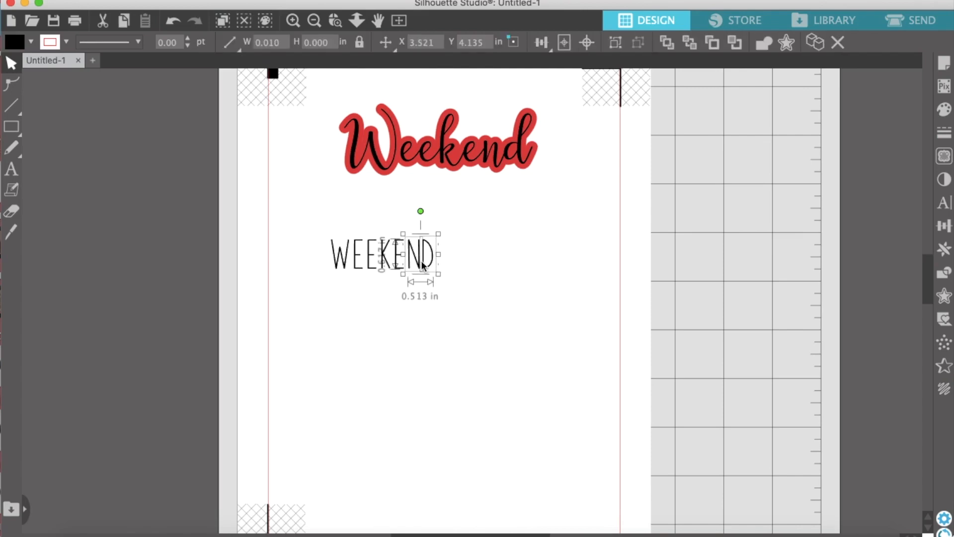
{"action": "left_click", "coordinate": [399, 263], "text": "shift"}
{"action": "key", "text": "Left"}
{"action": "key", "text": "Left"}
{"action": "left_click", "coordinate": [382, 256], "text": "shift"}
{"action": "key", "text": "Left"}
{"action": "key", "text": "Left"}
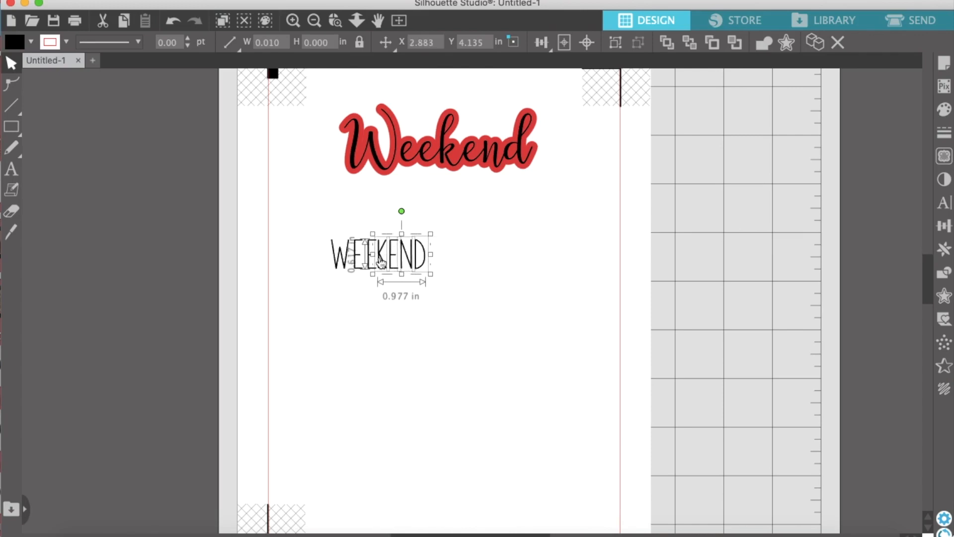
{"action": "left_click", "coordinate": [370, 259], "text": "shift"}
{"action": "key", "text": "Left"}
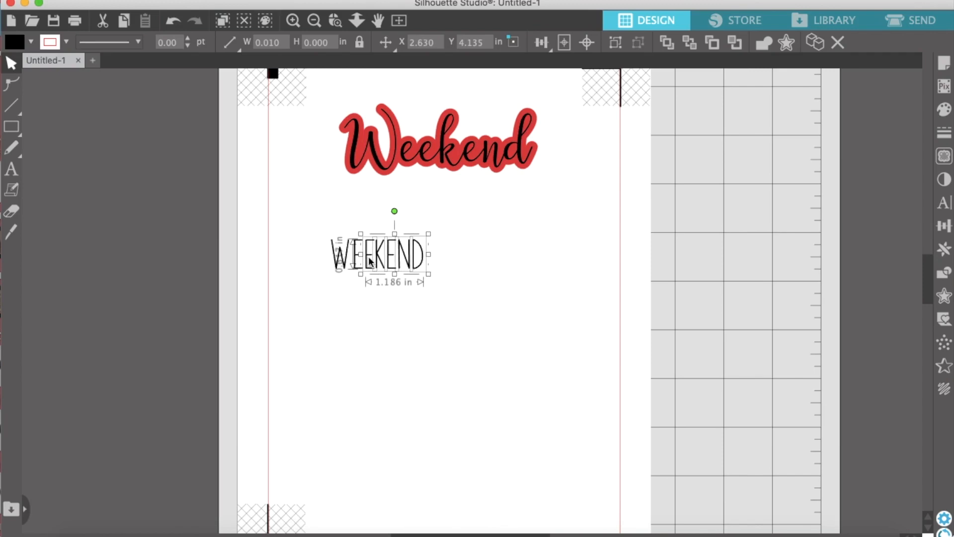
{"action": "left_click", "coordinate": [356, 263], "text": "shift"}
{"action": "key", "text": "Left"}
{"action": "key", "text": "Left"}
{"action": "left_click", "coordinate": [361, 300]}
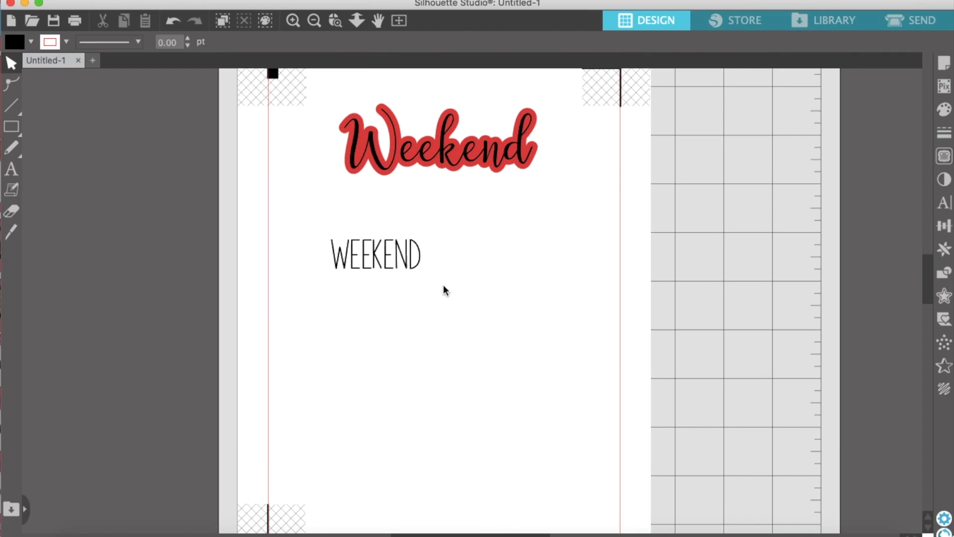
Group the "WEEKEND" letters, enlarge the group to about 3.28 by 1.10 in and move it slightly lower
{"action": "left_click_drag", "start_coordinate": [455, 278], "coordinate": [301, 263]}
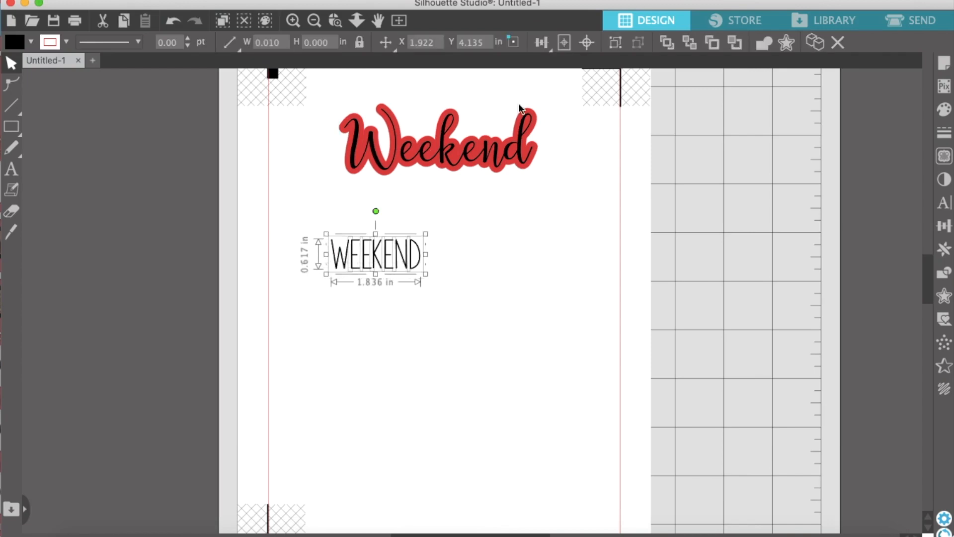
{"action": "left_click", "coordinate": [616, 43]}
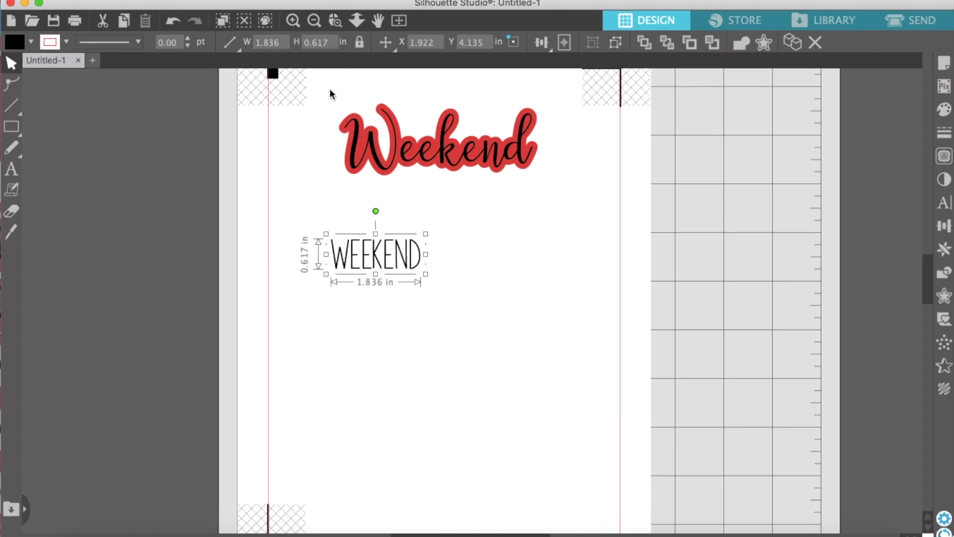
{"action": "left_click_drag", "start_coordinate": [426, 273], "coordinate": [500, 318]}
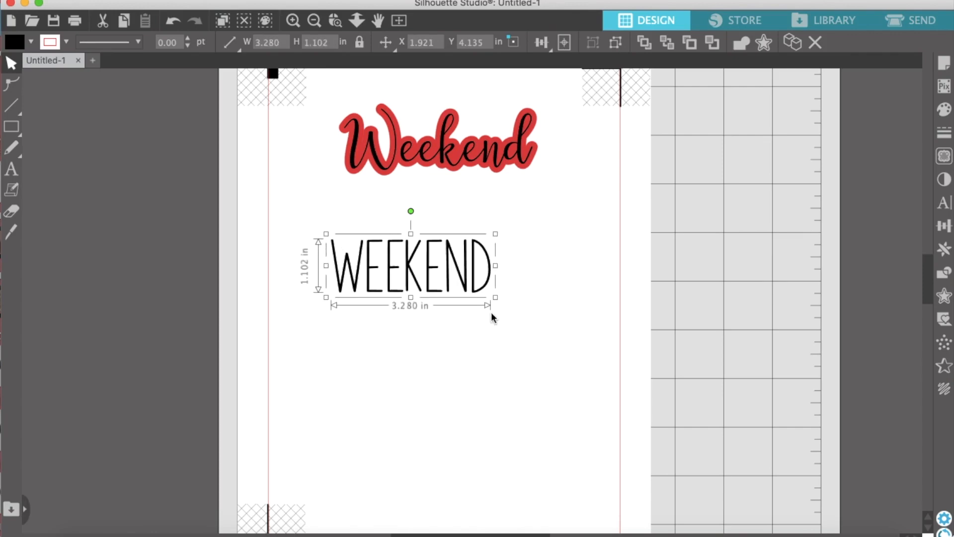
{"action": "left_click", "coordinate": [502, 314]}
{"action": "left_click_drag", "start_coordinate": [429, 272], "coordinate": [439, 302]}
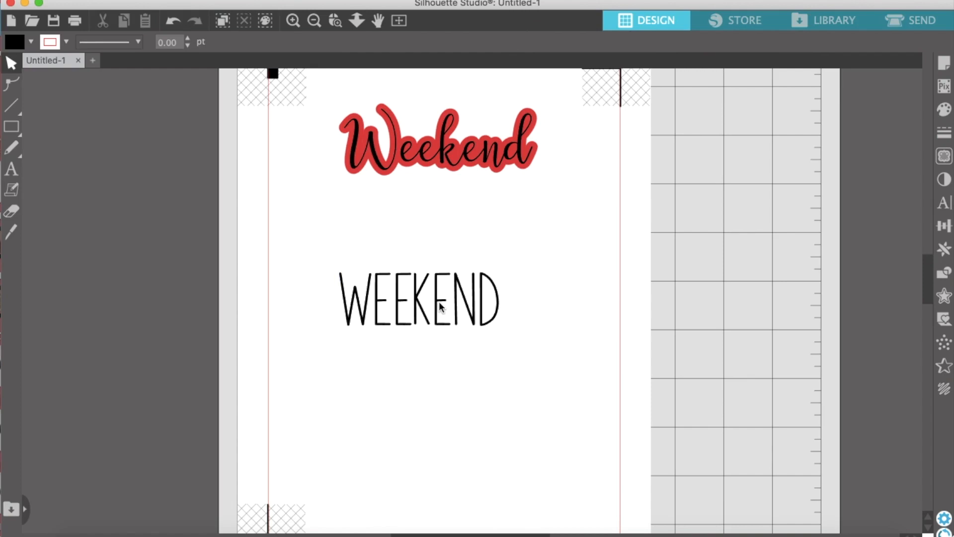
Create a rounded-corner offset of 0.125 in around "WEEKEND" and fill it with pinkish red
{"action": "left_click", "coordinate": [439, 304]}
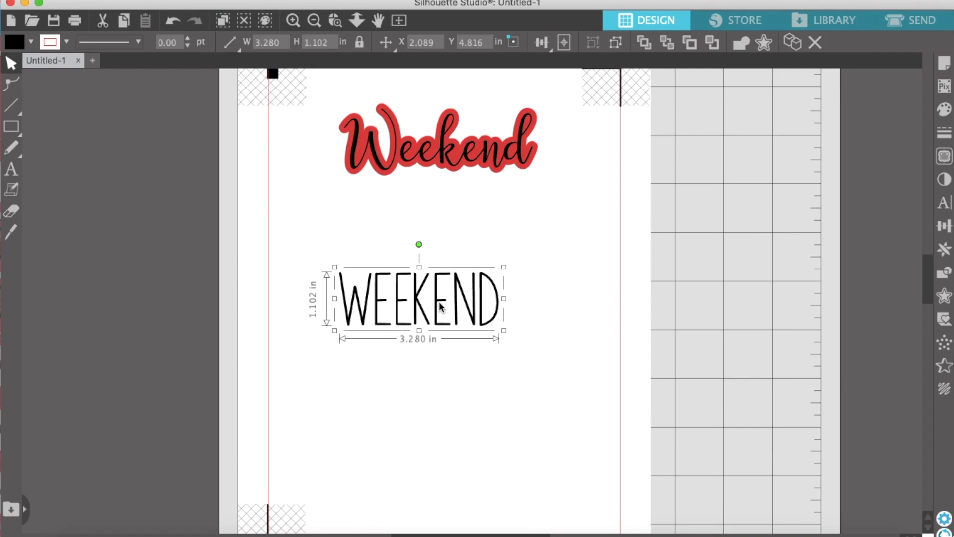
{"action": "left_click", "coordinate": [944, 297]}
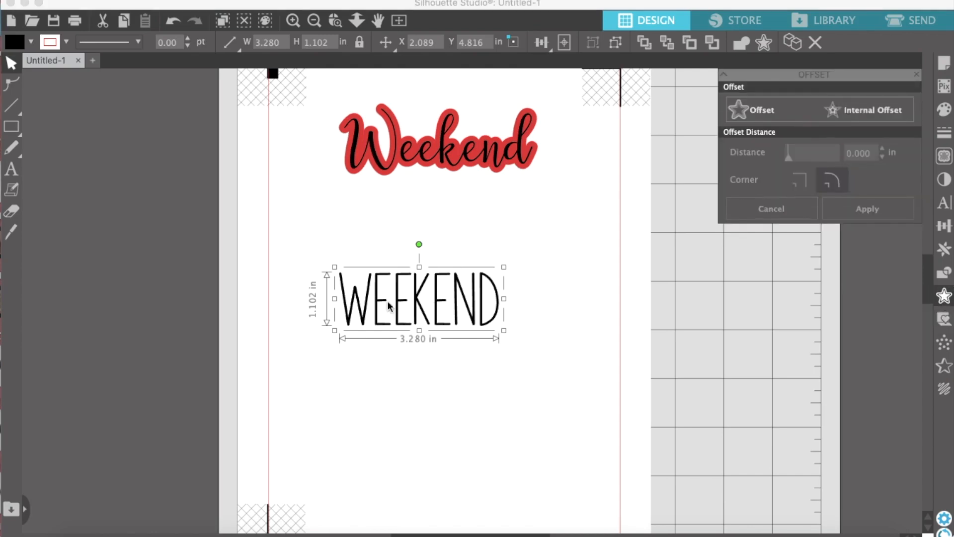
{"action": "left_click", "coordinate": [740, 113]}
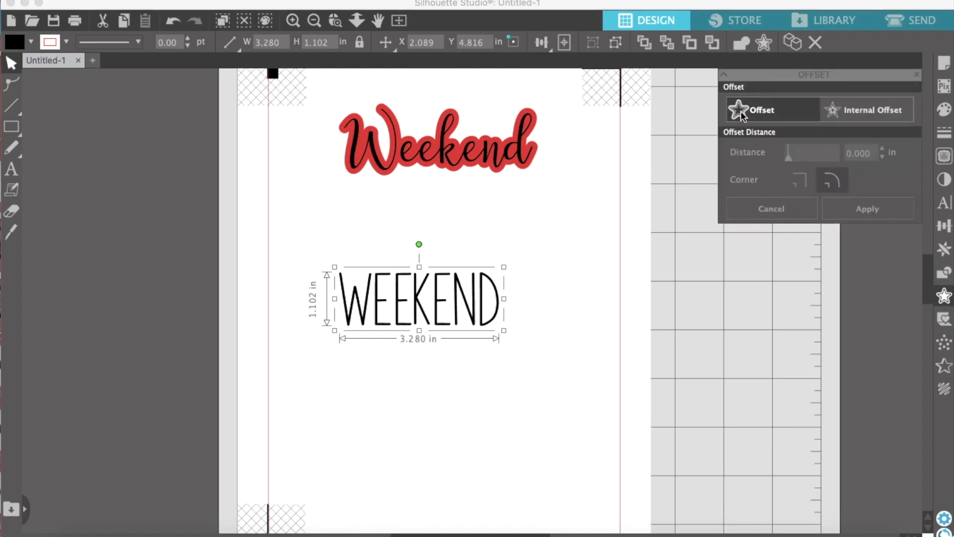
{"action": "left_click", "coordinate": [31, 43]}
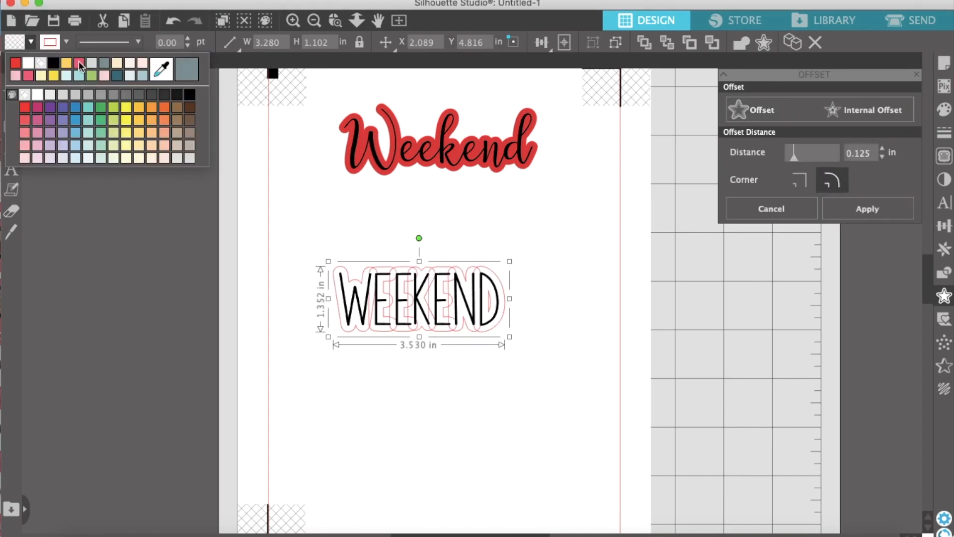
{"action": "left_click", "coordinate": [79, 63]}
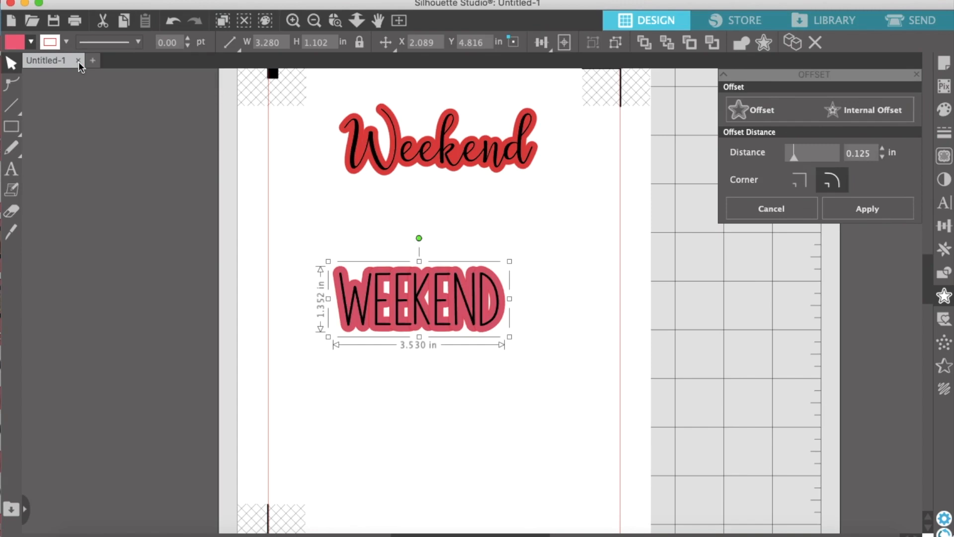
{"action": "left_click", "coordinate": [65, 45]}
Reduce the offset distance of the border around "WEEKEND" to 0.105 in
{"action": "left_click", "coordinate": [881, 156]}
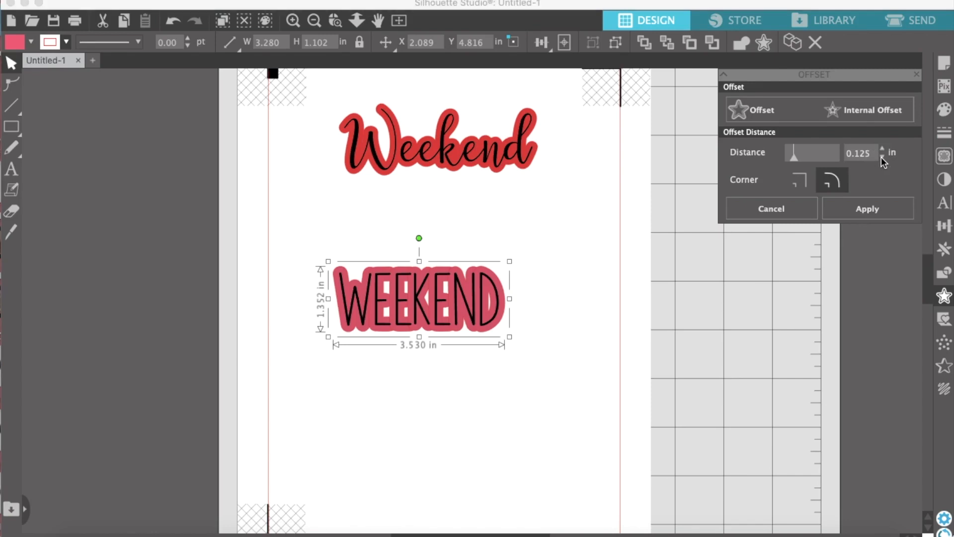
{"action": "left_click", "coordinate": [881, 157]}
{"action": "left_click", "coordinate": [881, 157]}
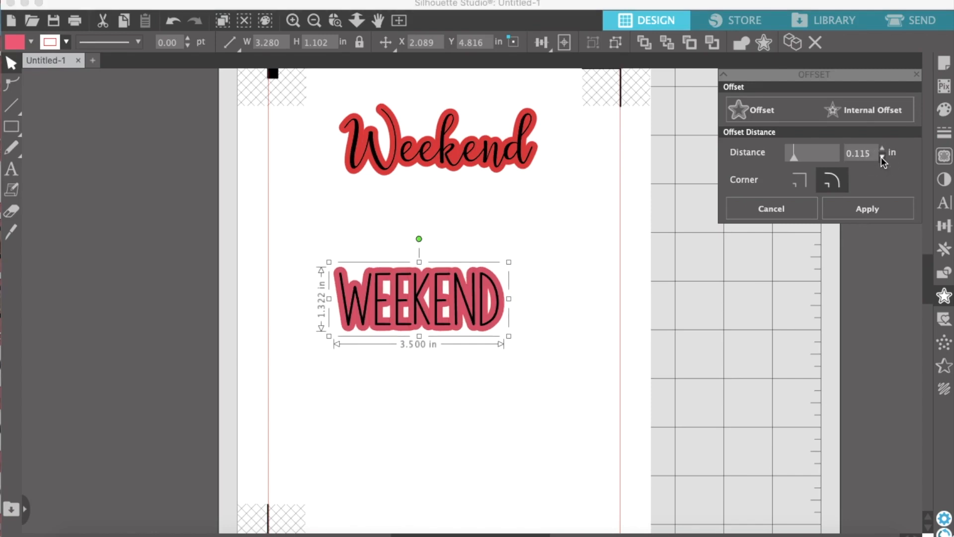
{"action": "left_click", "coordinate": [881, 157]}
{"action": "left_click", "coordinate": [882, 157]}
{"action": "left_click", "coordinate": [881, 156]}
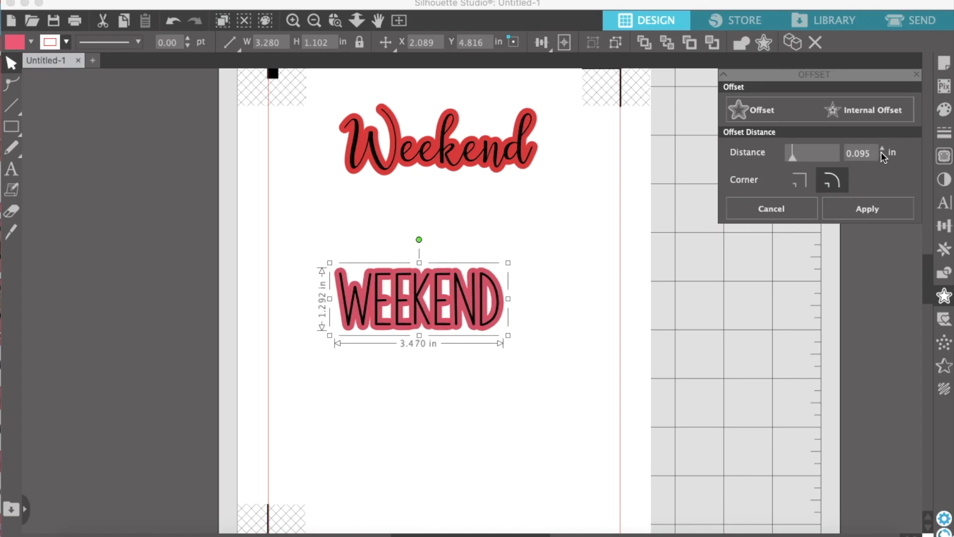
{"action": "left_click", "coordinate": [882, 148]}
{"action": "left_click", "coordinate": [882, 148]}
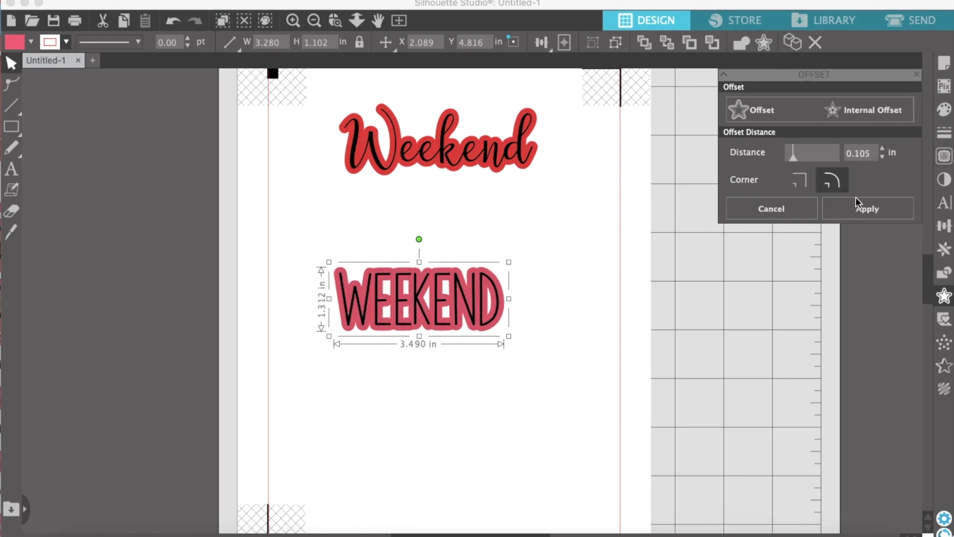
{"action": "left_click", "coordinate": [811, 306]}
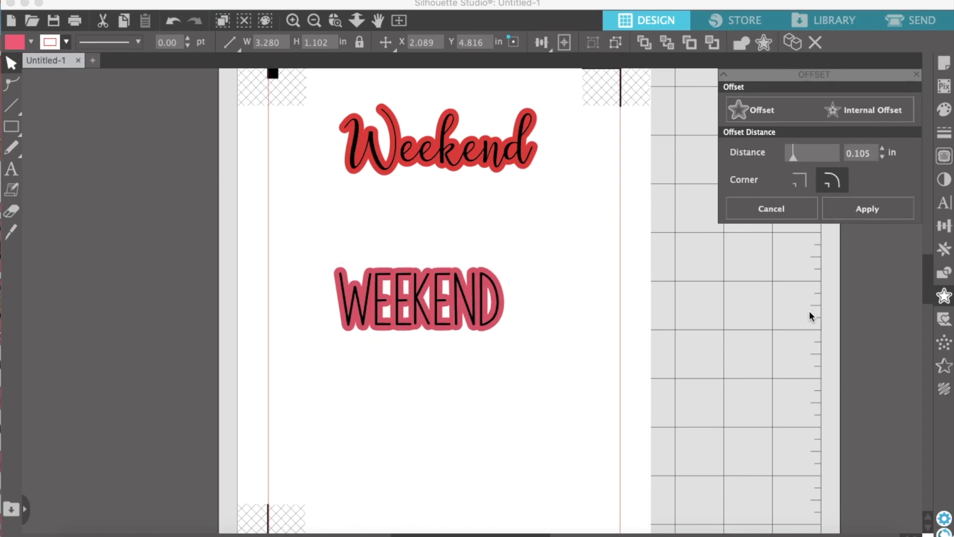
Edit the points of the "WEEKEND" border and delete those forming the small gaps around the first two E's
{"action": "left_click", "coordinate": [386, 286]}
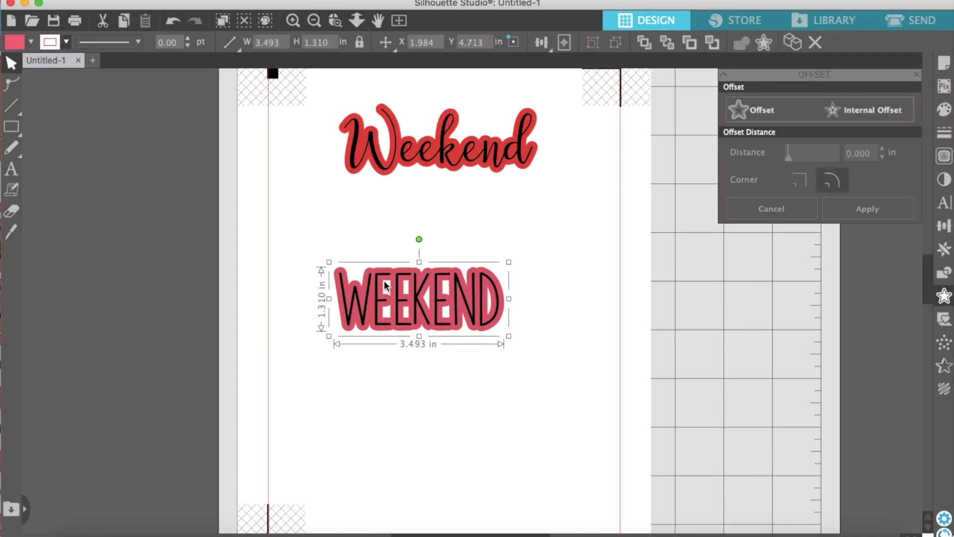
{"action": "double_click", "coordinate": [386, 285]}
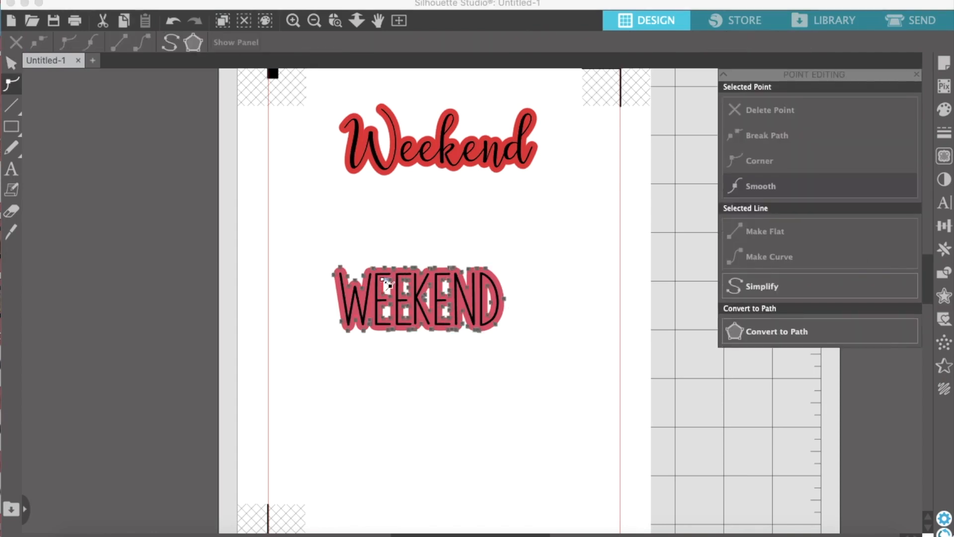
{"action": "left_click", "coordinate": [743, 116]}
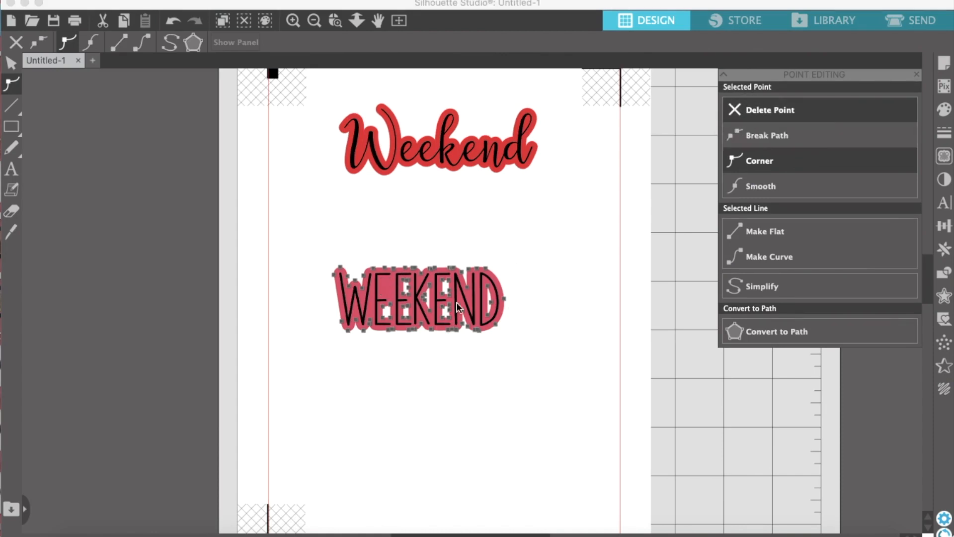
{"action": "left_click", "coordinate": [408, 287]}
{"action": "left_click", "coordinate": [788, 110]}
{"action": "left_click", "coordinate": [789, 111]}
{"action": "left_click", "coordinate": [383, 306]}
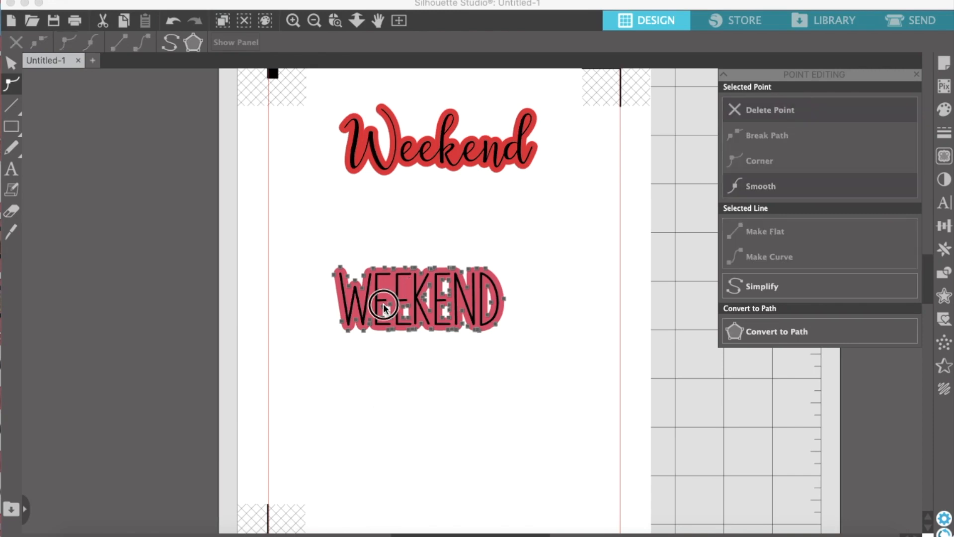
{"action": "left_click", "coordinate": [748, 113]}
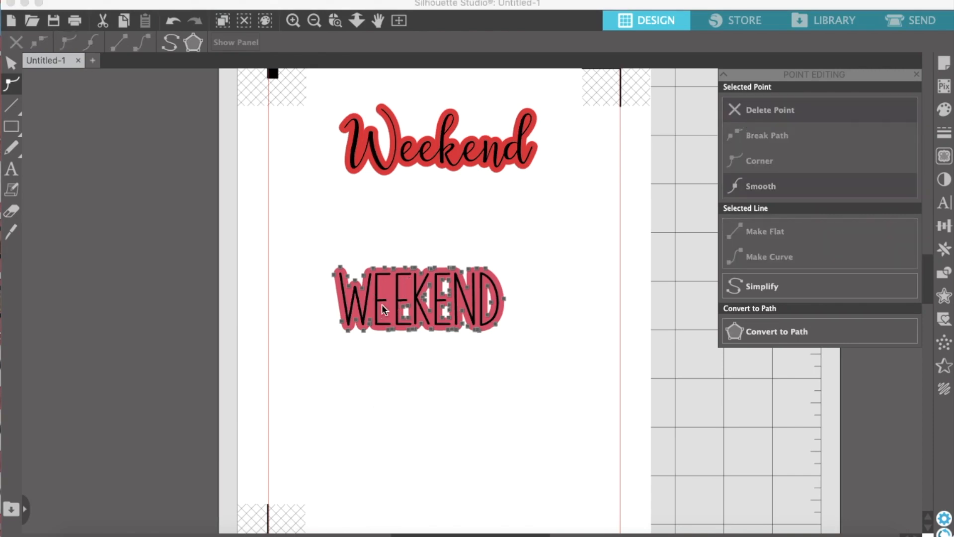
{"action": "left_click", "coordinate": [404, 312]}
{"action": "left_click", "coordinate": [754, 108]}
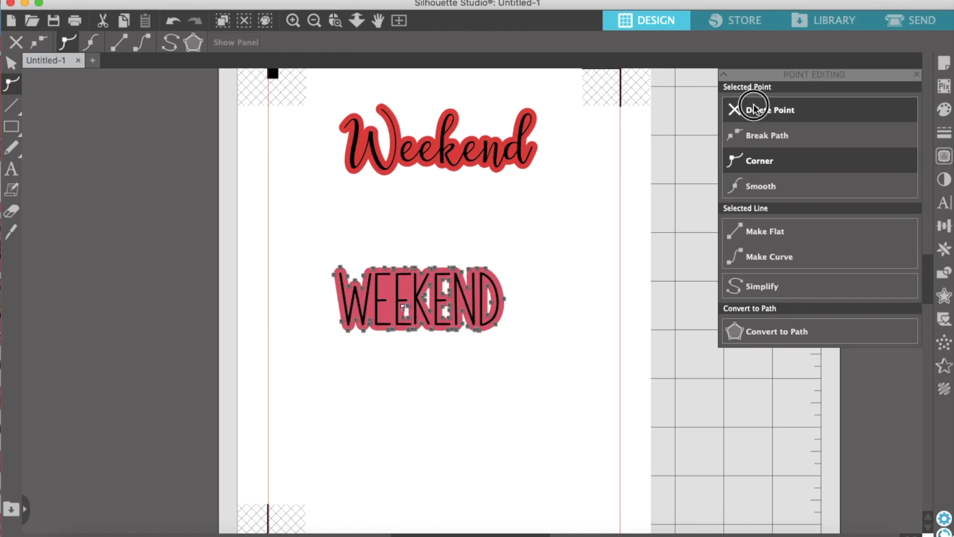
Delete the points of the remaining inner gaps around the K, the last E and the D so the border is solid
{"action": "left_click", "coordinate": [423, 293]}
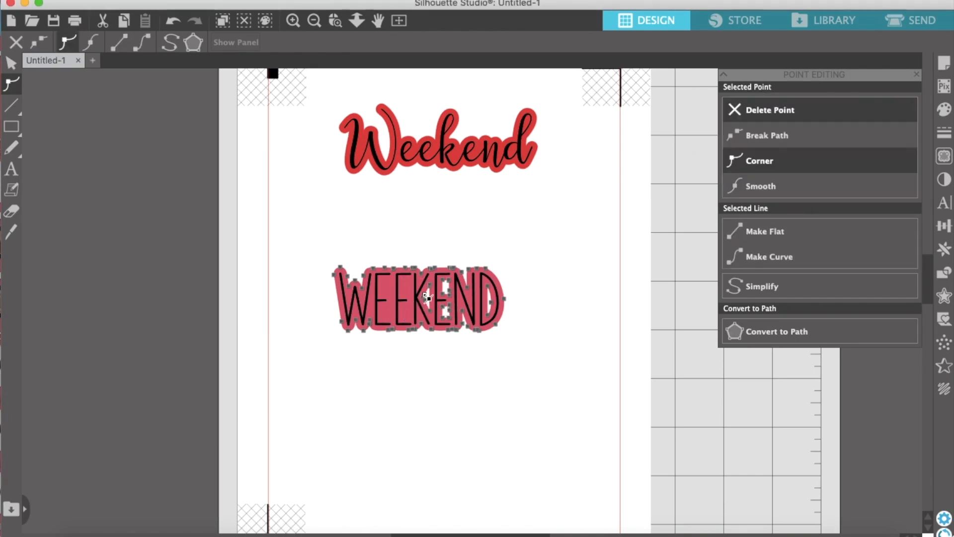
{"action": "left_click", "coordinate": [745, 104]}
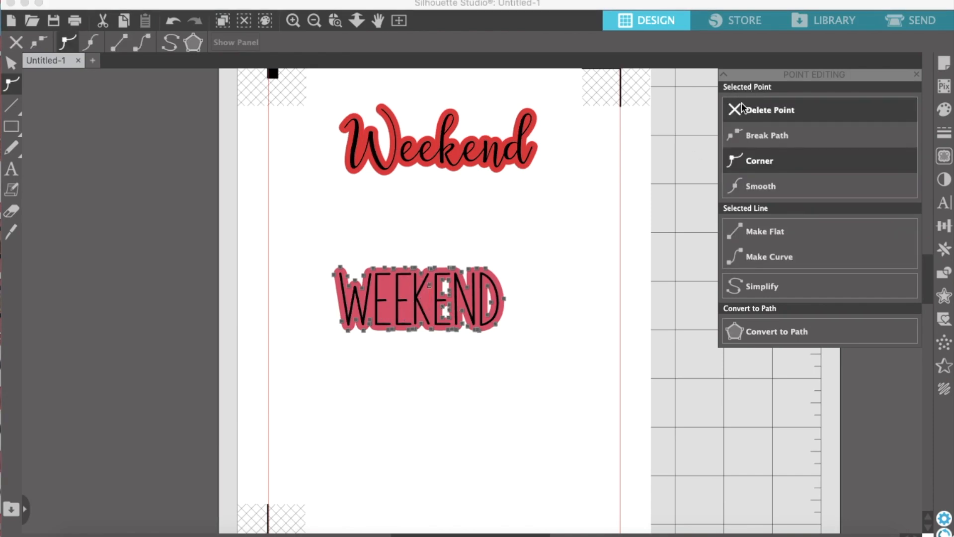
{"action": "left_click", "coordinate": [442, 290]}
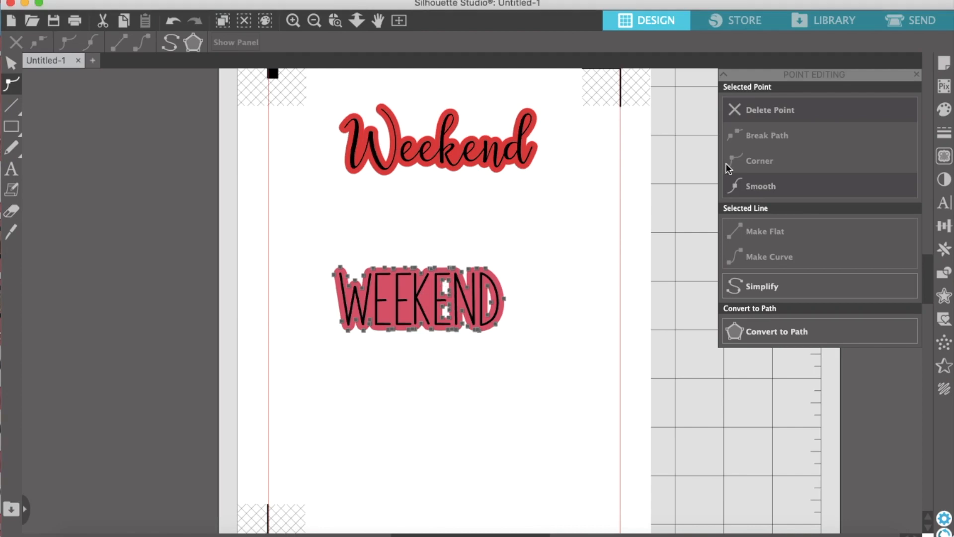
{"action": "left_click", "coordinate": [793, 106]}
{"action": "left_click", "coordinate": [444, 279]}
{"action": "left_click", "coordinate": [813, 108]}
{"action": "left_click", "coordinate": [814, 108]}
{"action": "left_click", "coordinate": [813, 108]}
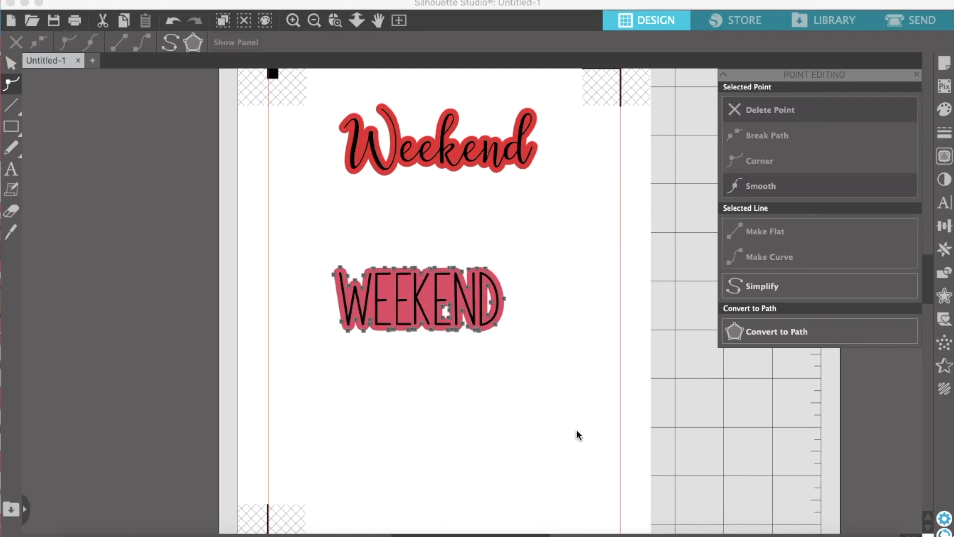
{"action": "left_click", "coordinate": [473, 282]}
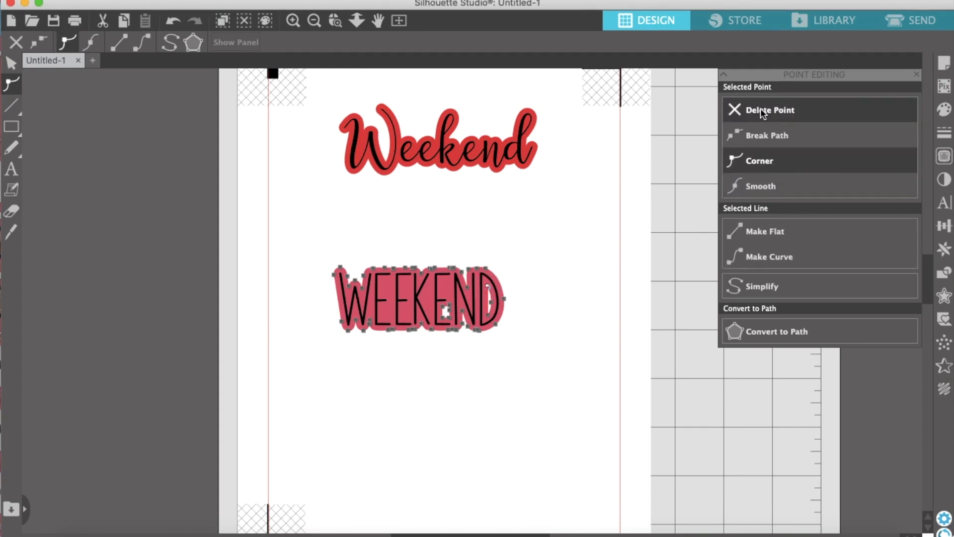
{"action": "left_click", "coordinate": [764, 110]}
{"action": "left_click", "coordinate": [448, 306]}
{"action": "left_click", "coordinate": [737, 112]}
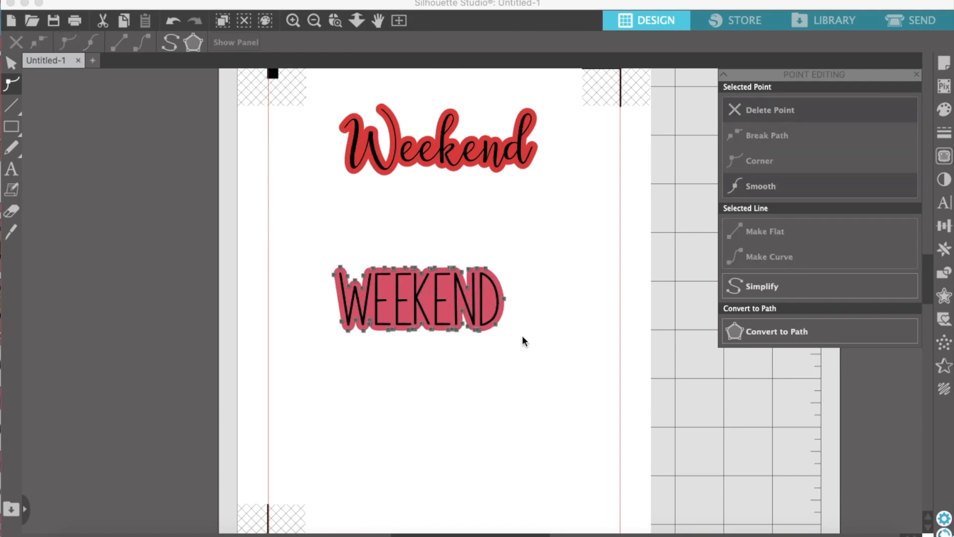
Try deleting the border point between the last E and the N, and undo the last point edits
{"action": "left_click", "coordinate": [463, 309]}
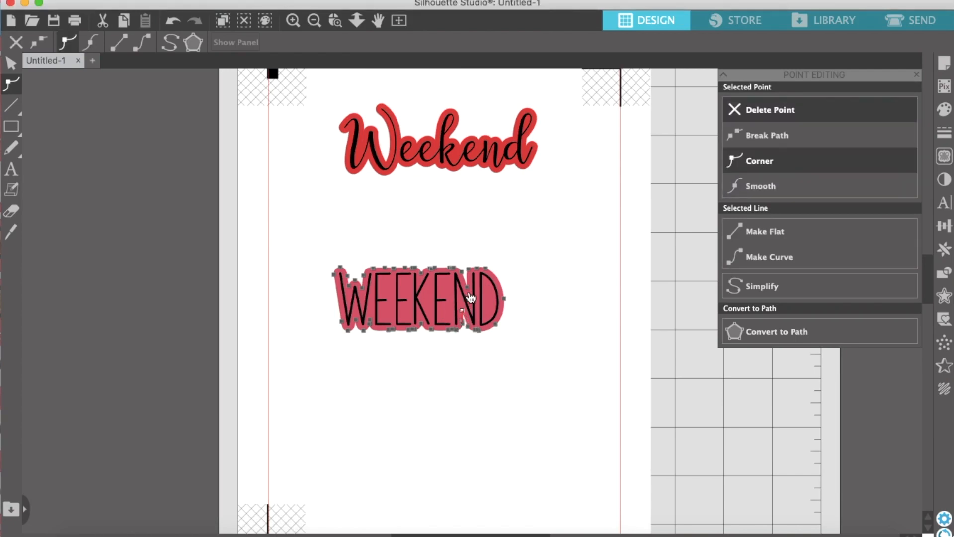
{"action": "left_click", "coordinate": [779, 109]}
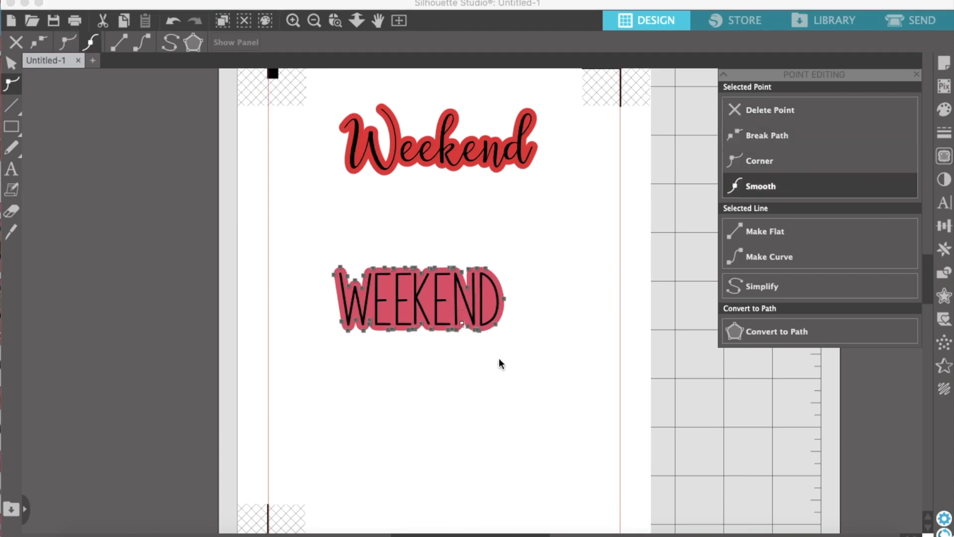
{"action": "left_click", "coordinate": [481, 351]}
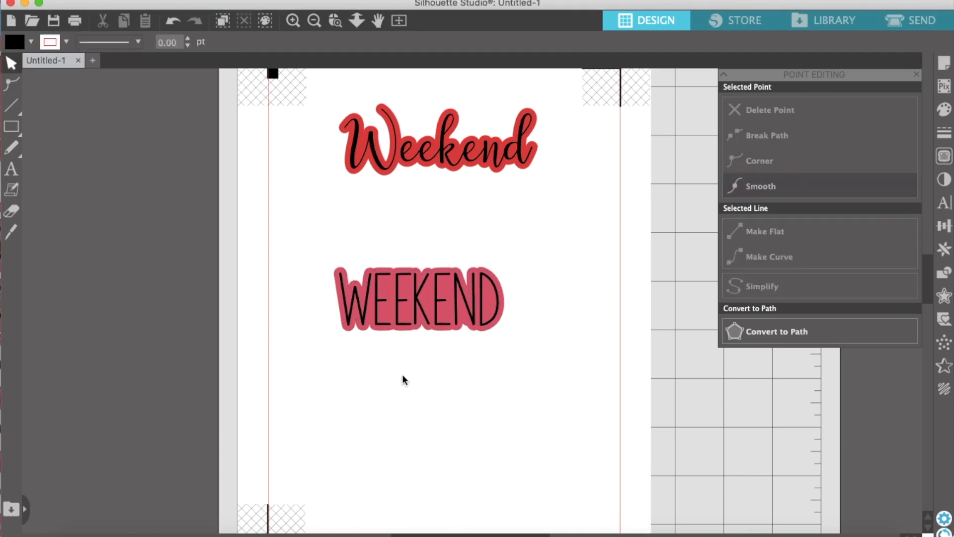
{"action": "left_click", "coordinate": [174, 20]}
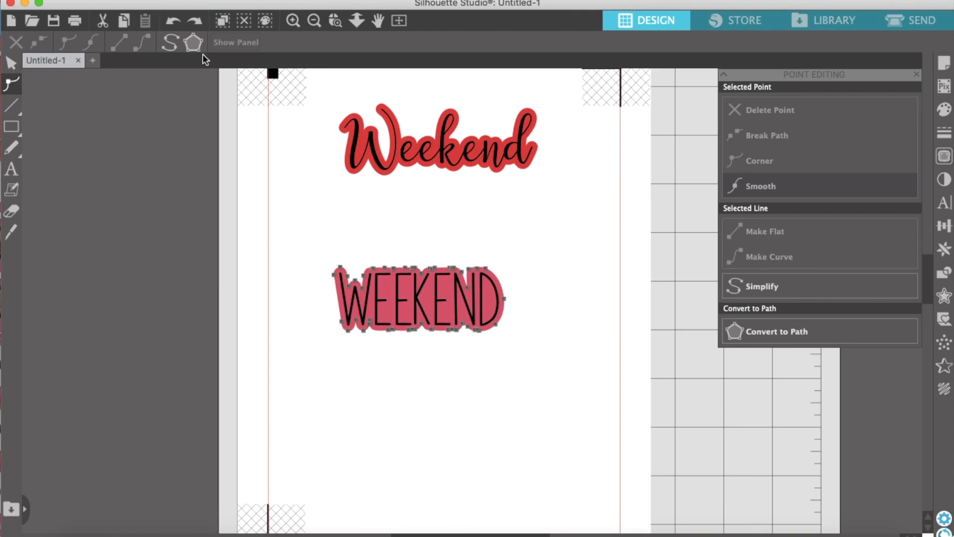
{"action": "left_click", "coordinate": [172, 20]}
{"action": "left_click", "coordinate": [486, 353]}
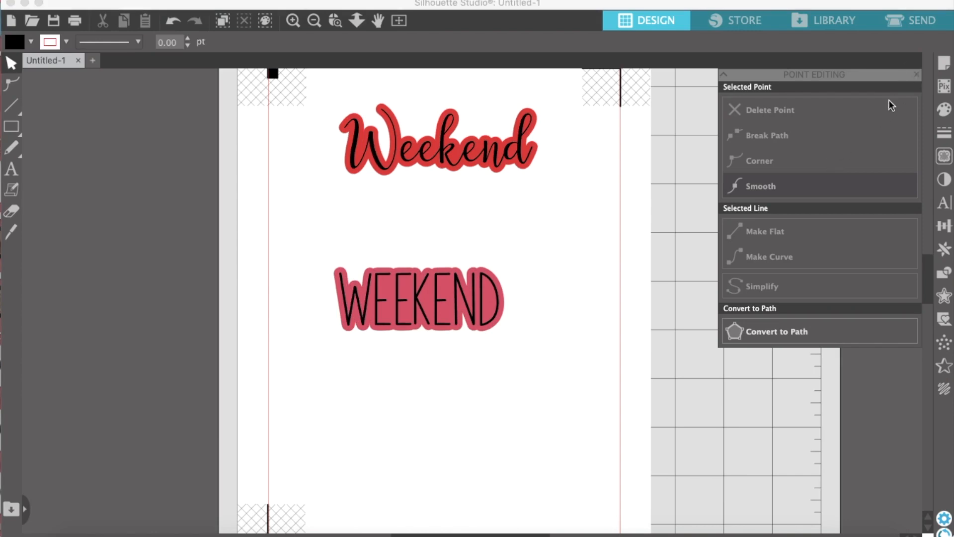
Select "WEEKEND" together with its border and enlarge both to about the width of the script "Weekend" sticker
{"action": "left_click", "coordinate": [918, 81]}
{"action": "left_click_drag", "start_coordinate": [565, 347], "coordinate": [433, 314]}
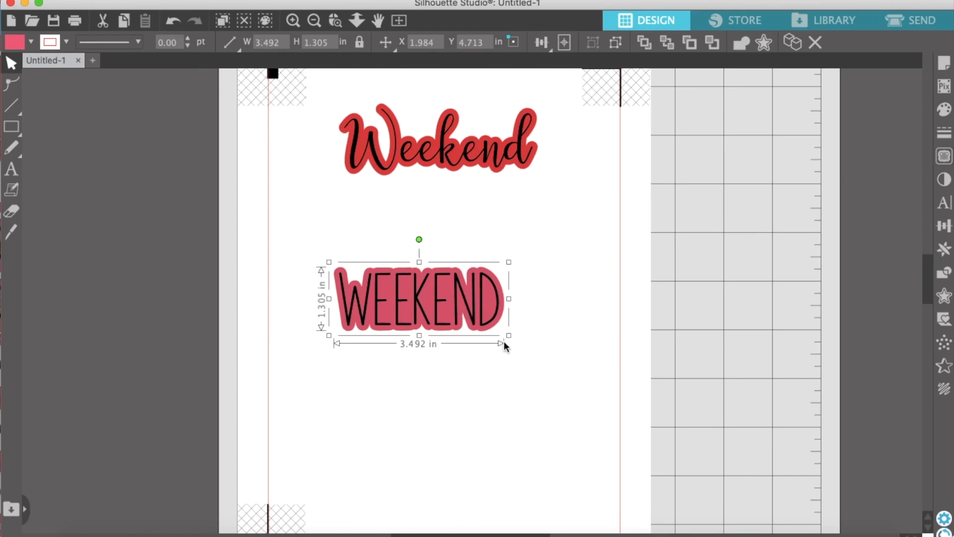
{"action": "left_click_drag", "start_coordinate": [509, 336], "coordinate": [526, 385]}
{"action": "left_click", "coordinate": [500, 386]}
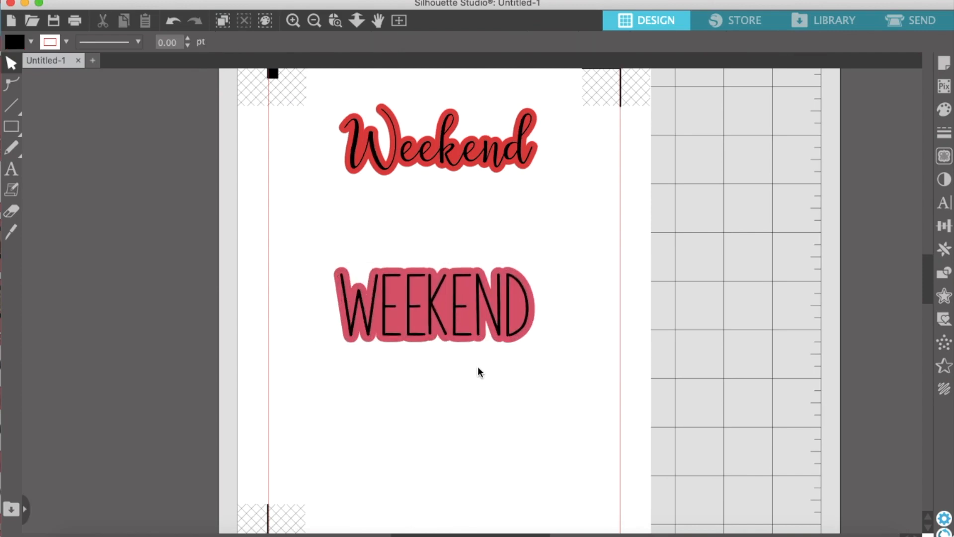
{"action": "left_click", "coordinate": [313, 23]}
{"action": "left_click", "coordinate": [313, 22]}
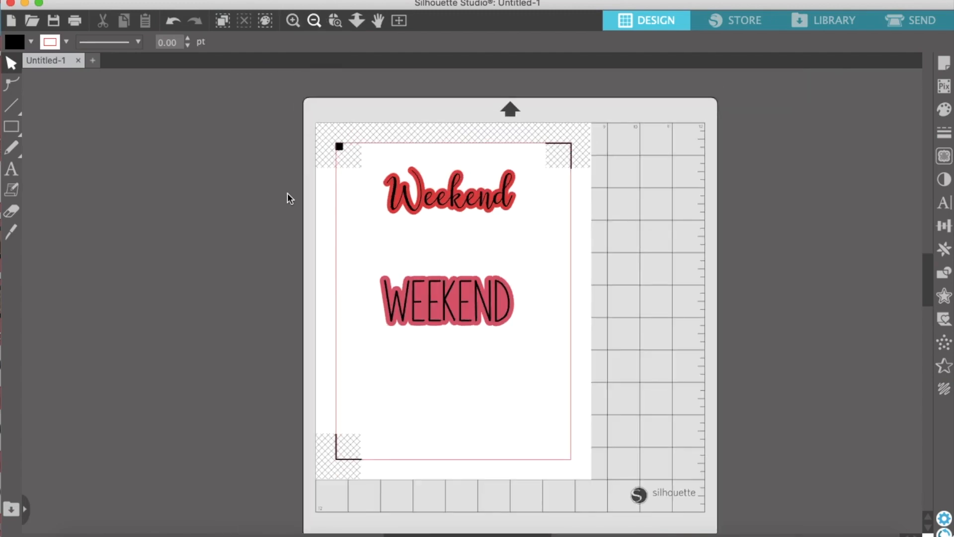